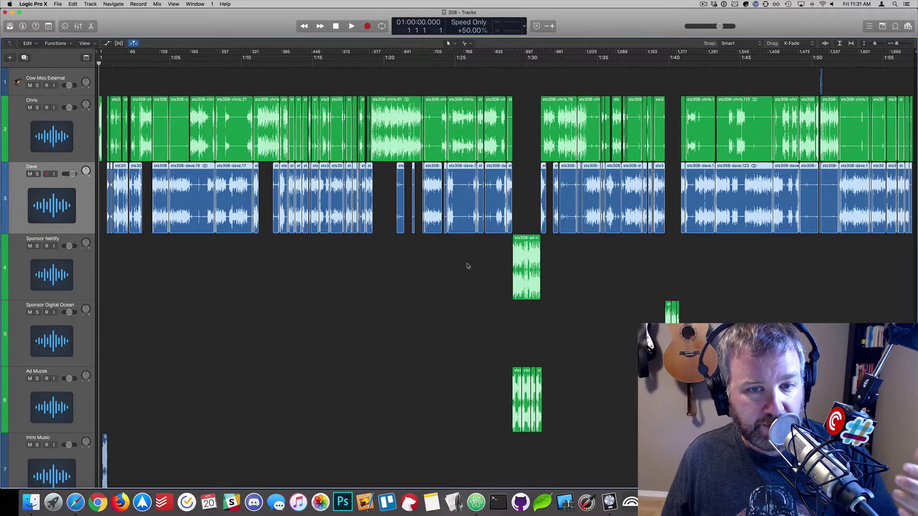
Select the Sponsor Netlify, Sponsor Digital Ocean and Ad Muzak tracks one after another to point out their regions.
{"action": "left_click", "coordinate": [77, 263]}
{"action": "left_click", "coordinate": [87, 329]}
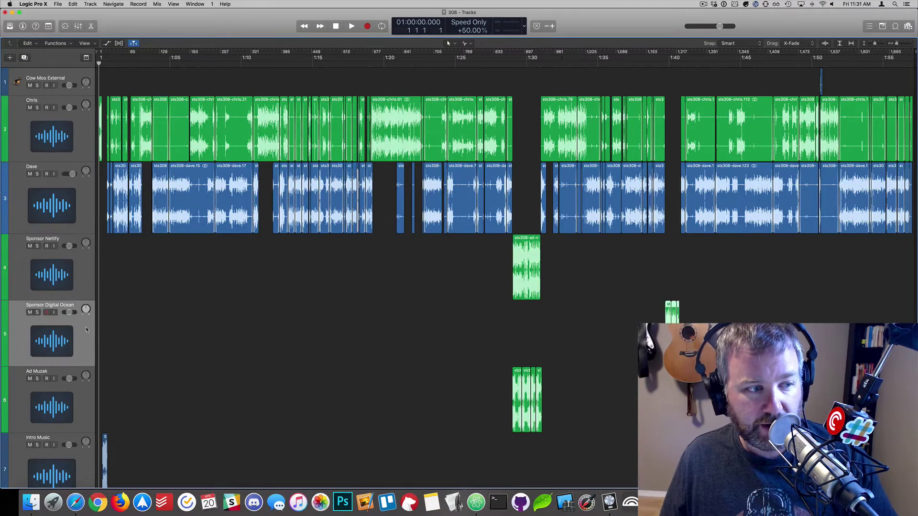
{"action": "left_click", "coordinate": [86, 395]}
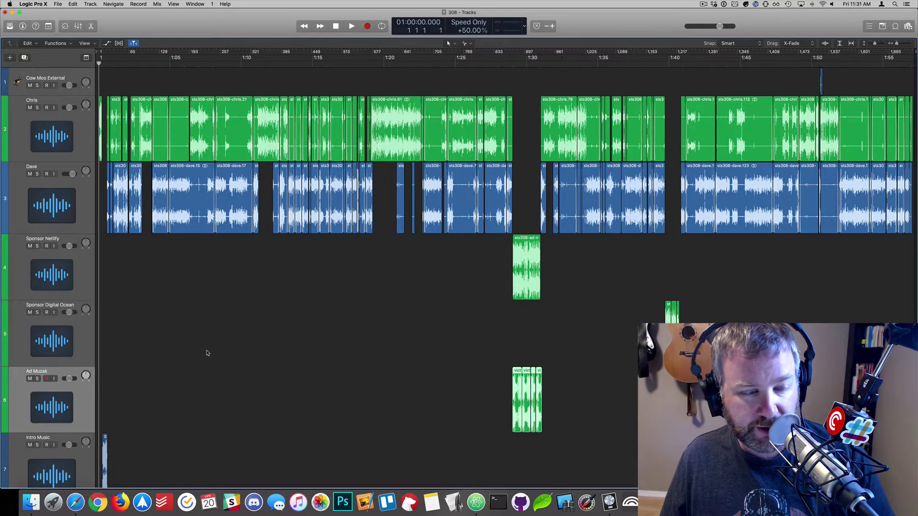
Play the short Jazz Hustle Flute region on the 5by5 Stock track, starting just after the intro at about 1:00:43.
{"action": "scroll", "coordinate": [205, 349], "scroll_direction": "left", "scroll_amount": 1}
{"action": "scroll", "coordinate": [205, 349], "scroll_direction": "up", "scroll_amount": 10}
{"action": "scroll", "coordinate": [204, 349], "scroll_direction": "left", "scroll_amount": 20}
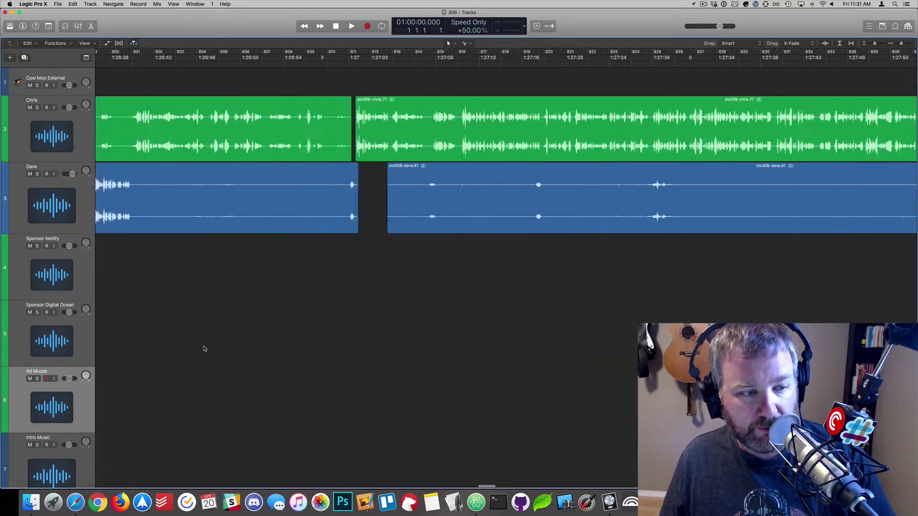
{"action": "scroll", "coordinate": [205, 349], "scroll_direction": "left", "scroll_amount": 20}
{"action": "scroll", "coordinate": [328, 384], "scroll_direction": "right", "scroll_amount": 3}
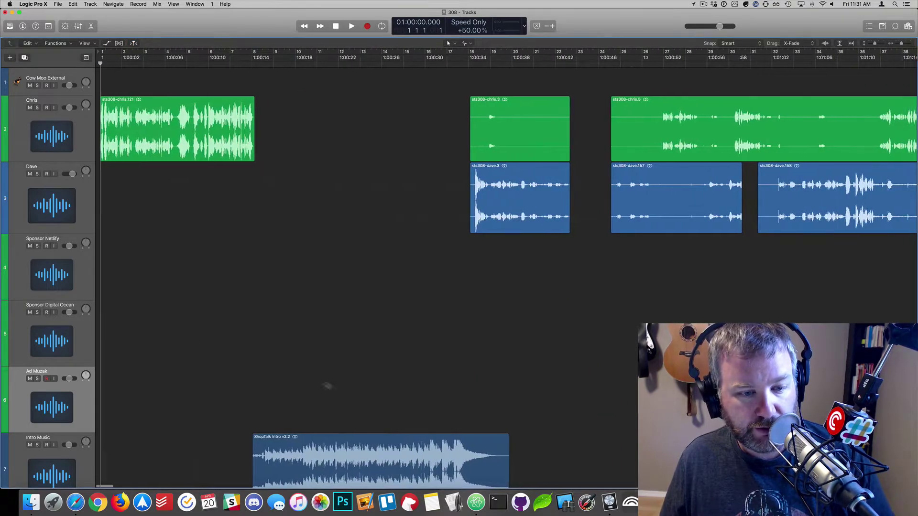
{"action": "scroll", "coordinate": [331, 387], "scroll_direction": "down", "scroll_amount": 3}
{"action": "scroll", "coordinate": [331, 387], "scroll_direction": "down", "scroll_amount": 1}
{"action": "scroll", "coordinate": [371, 248], "scroll_direction": "right", "scroll_amount": 10}
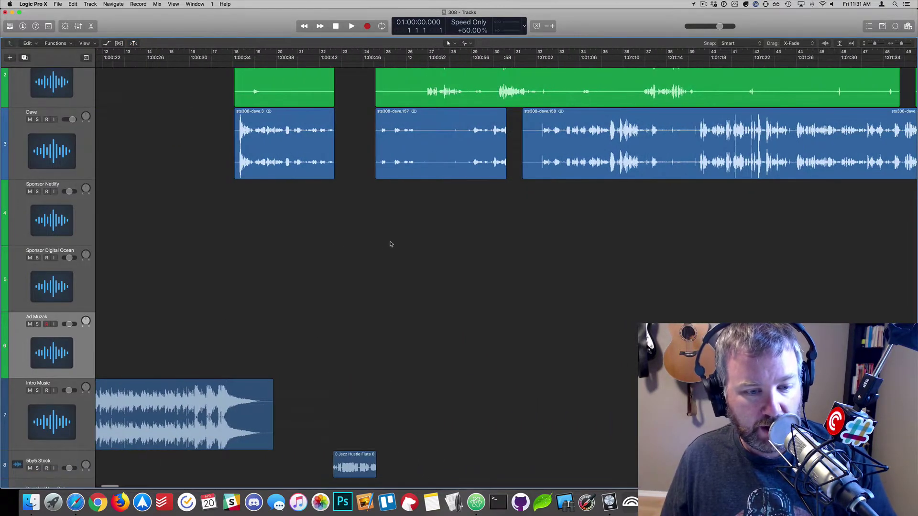
{"action": "left_click", "coordinate": [338, 59]}
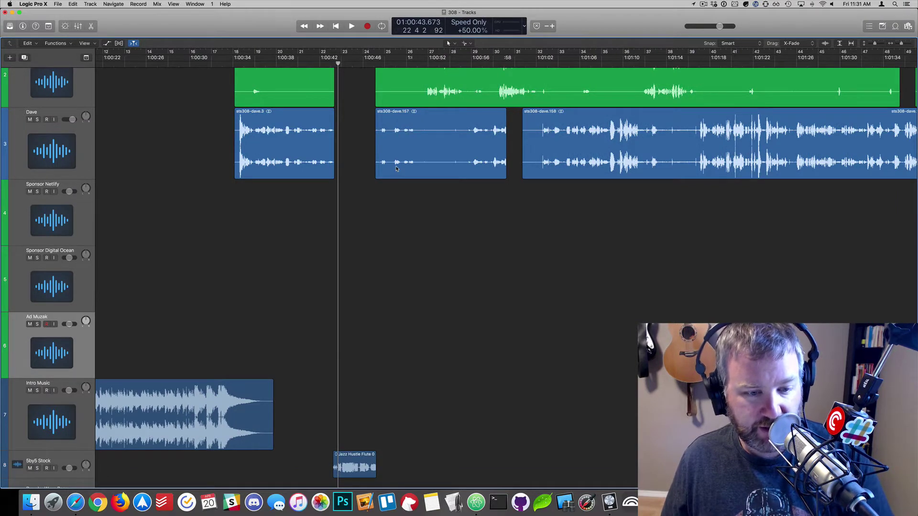
{"action": "key", "text": "space"}
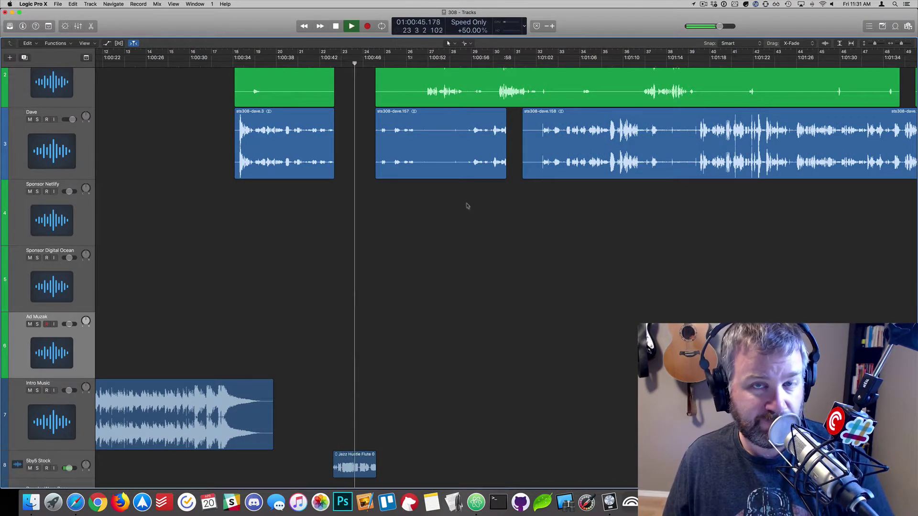
{"action": "key", "text": "space"}
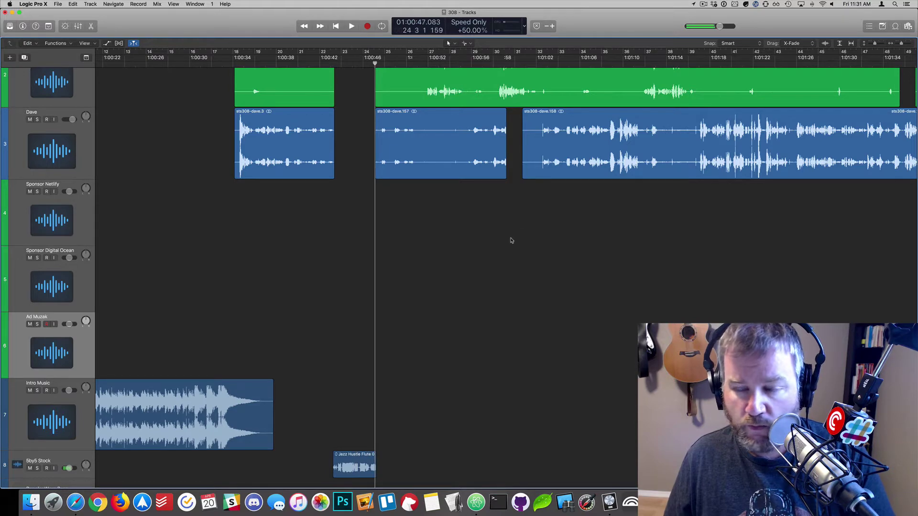
Examine how the voice, sponsor and music regions are laid out along the full episode timeline.
{"action": "scroll", "coordinate": [511, 241], "scroll_direction": "up", "scroll_amount": 3}
{"action": "scroll", "coordinate": [511, 241], "scroll_direction": "right", "scroll_amount": 2}
{"action": "key", "text": "super+Left"}
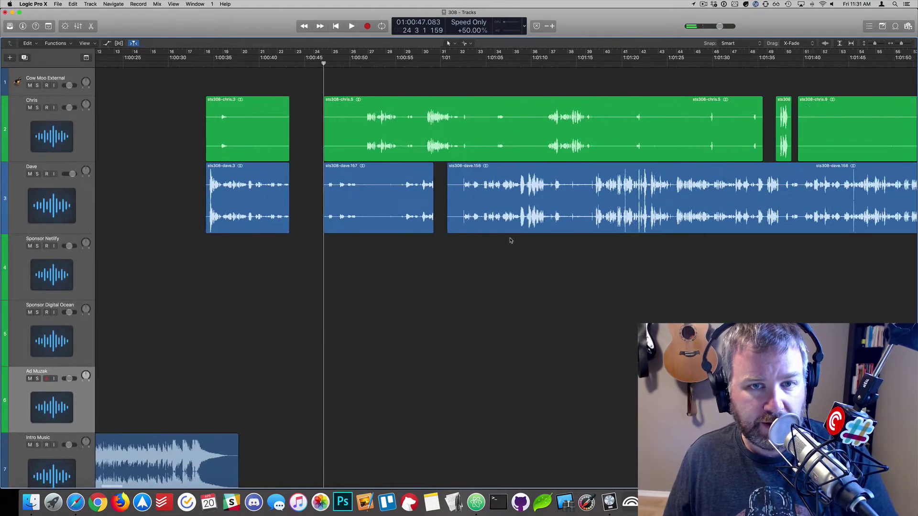
{"action": "key", "text": "super+Left"}
{"action": "key", "text": "super+Left"}
{"action": "scroll", "coordinate": [509, 240], "scroll_direction": "right", "scroll_amount": 5}
{"action": "scroll", "coordinate": [335, 119], "scroll_direction": "left", "scroll_amount": 3}
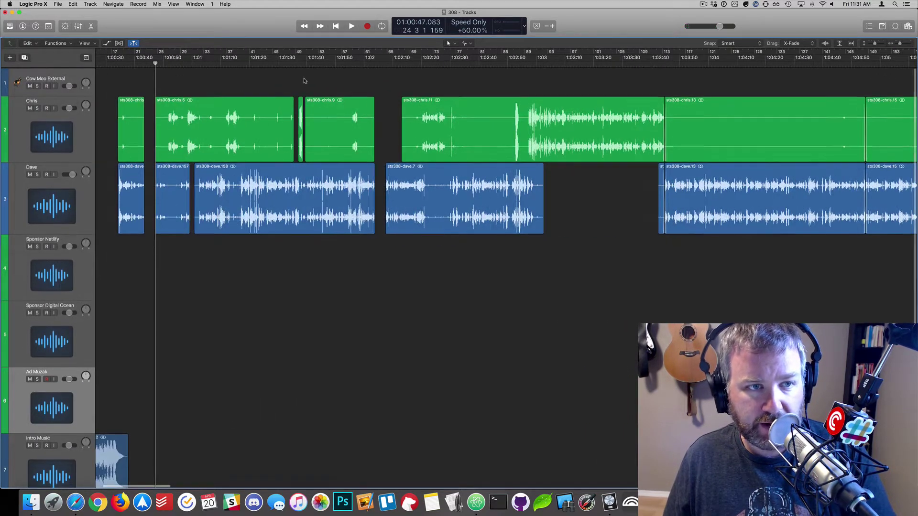
{"action": "scroll", "coordinate": [316, 143], "scroll_direction": "down", "scroll_amount": 1}
{"action": "key", "text": "super+Left"}
{"action": "key", "text": "super+Left"}
{"action": "key", "text": "super+Left"}
{"action": "key", "text": "super+Left"}
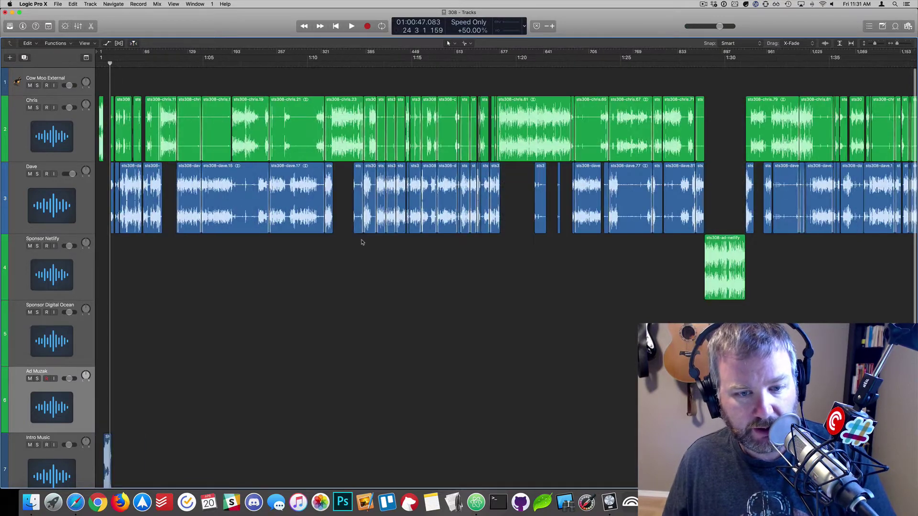
{"action": "scroll", "coordinate": [243, 209], "scroll_direction": "right", "scroll_amount": 2}
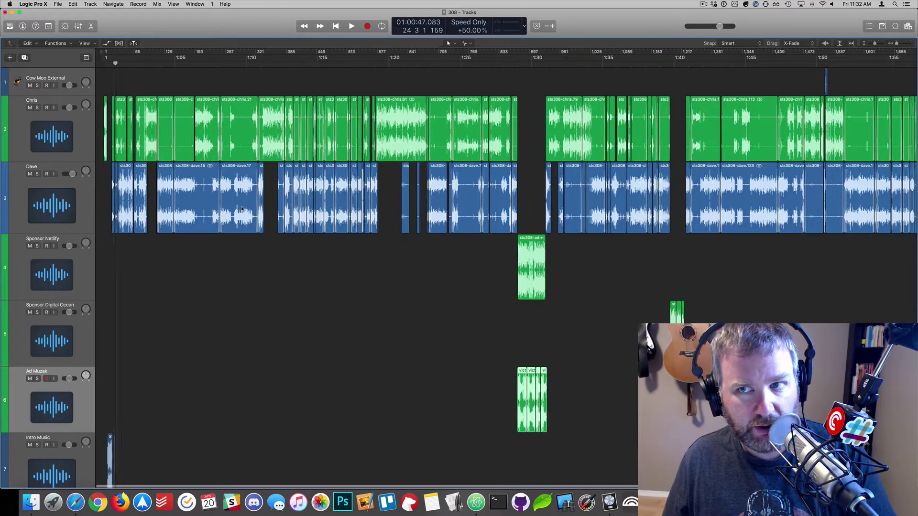
Play the passage around the Cow Moo External sound effect, starting just before it at about 1:50:33.
{"action": "left_click", "coordinate": [817, 65]}
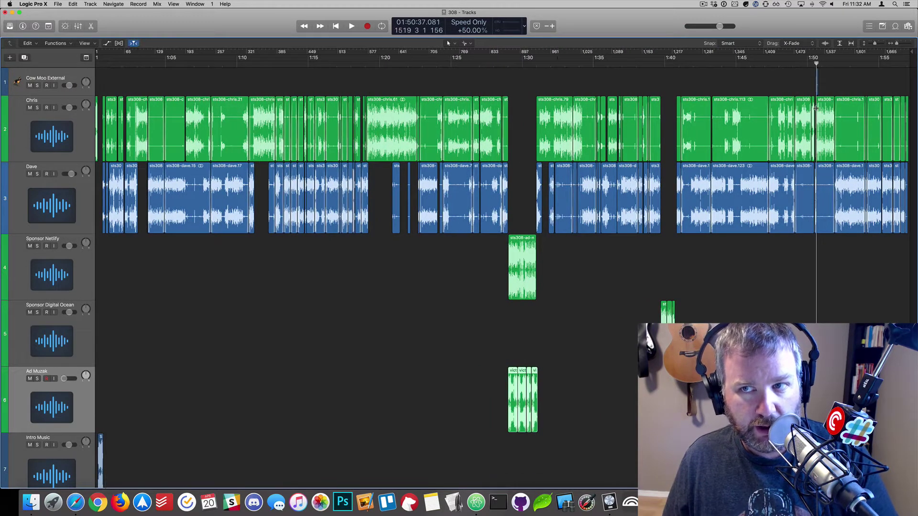
{"action": "key", "text": "super+Right"}
{"action": "key", "text": "super+Right"}
{"action": "key", "text": "super+Right"}
{"action": "key", "text": "super+Right"}
{"action": "key", "text": "ctrl+period"}
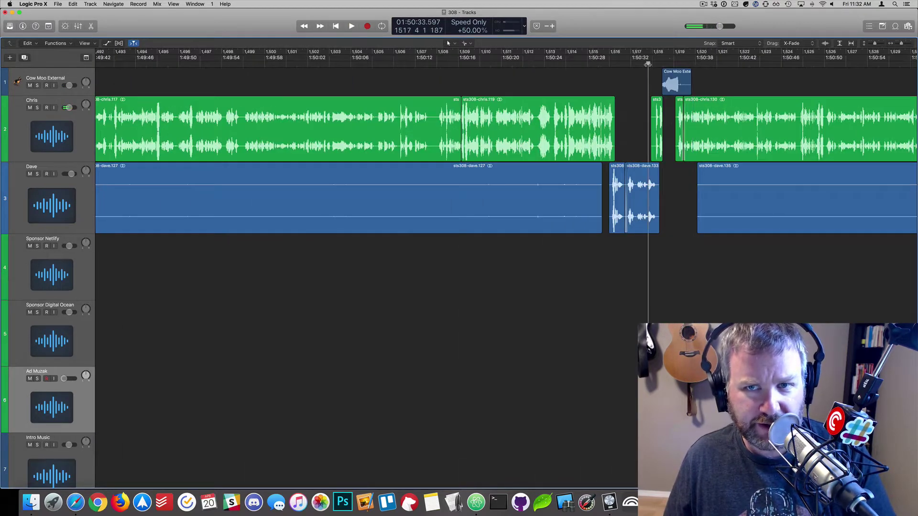
{"action": "key", "text": "space"}
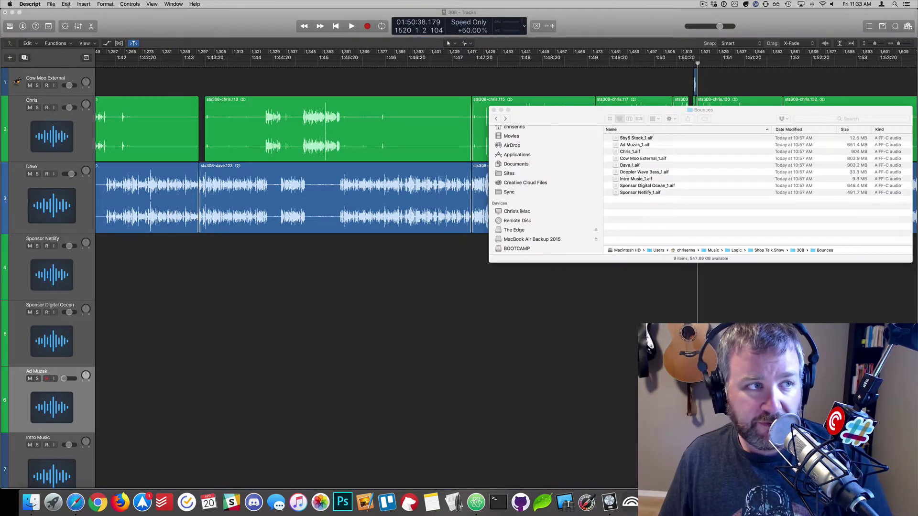
Start a new Descript project and add a composition titled "Shoptalk 308".
{"action": "left_click", "coordinate": [54, 4]}
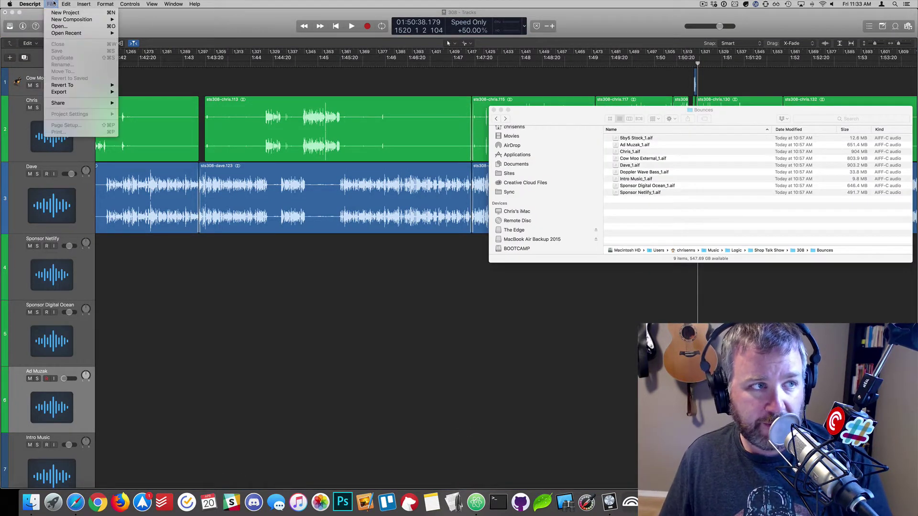
{"action": "left_click", "coordinate": [58, 12]}
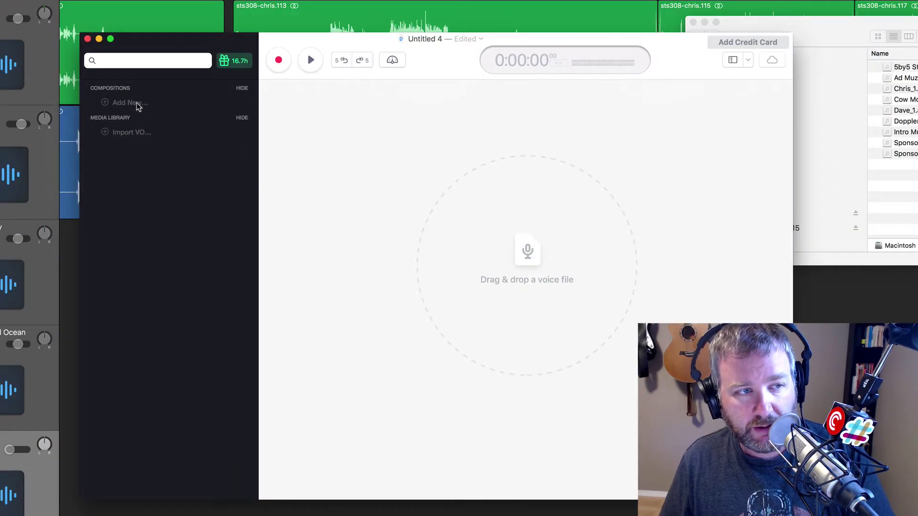
{"action": "left_click", "coordinate": [138, 103]}
{"action": "left_click", "coordinate": [141, 120]}
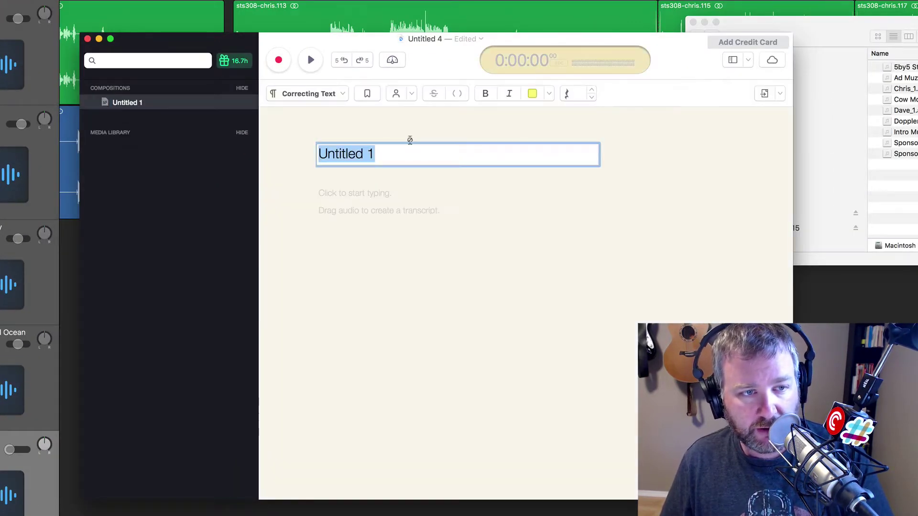
{"action": "type", "text": "Shoptalk 308"}
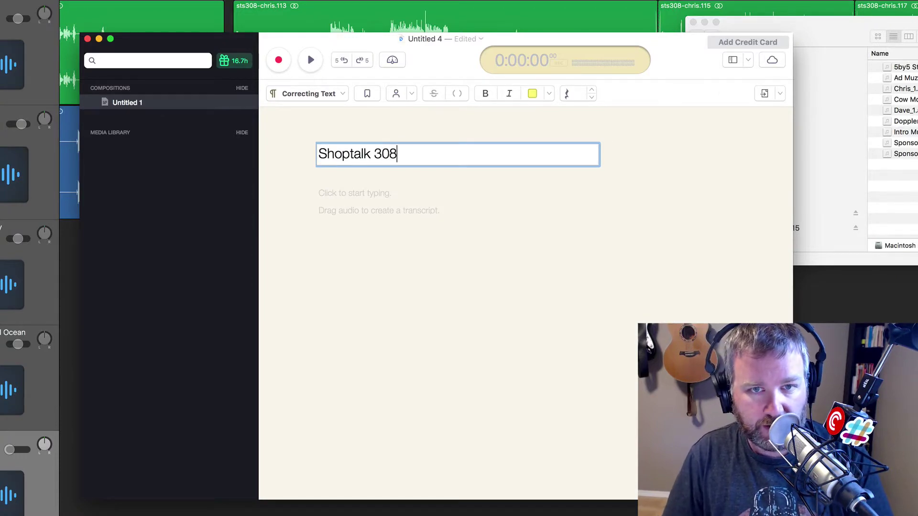
{"action": "key", "text": "Return"}
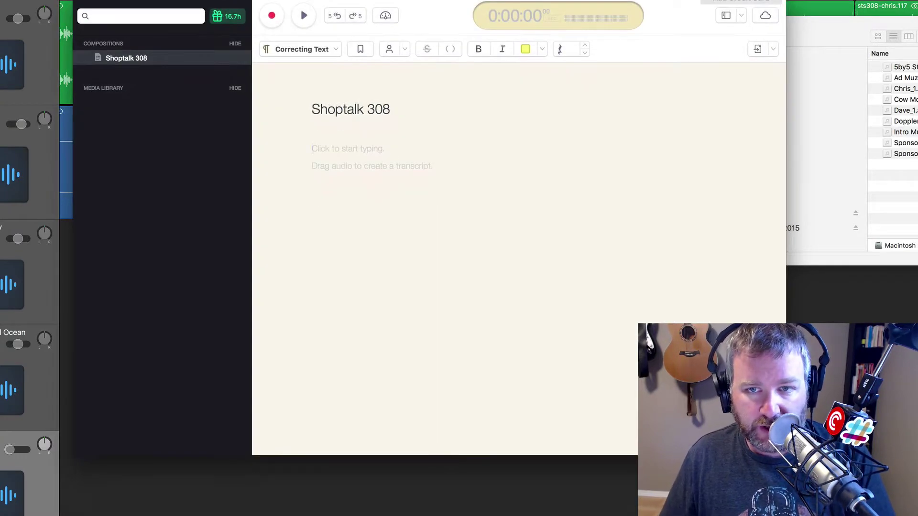
Select the two hosts' voice files plus Sponsor Digital Ocean_1.aif and Sponsor Netlify_1.aif in the Bounces folder.
{"action": "left_click", "coordinate": [444, 164]}
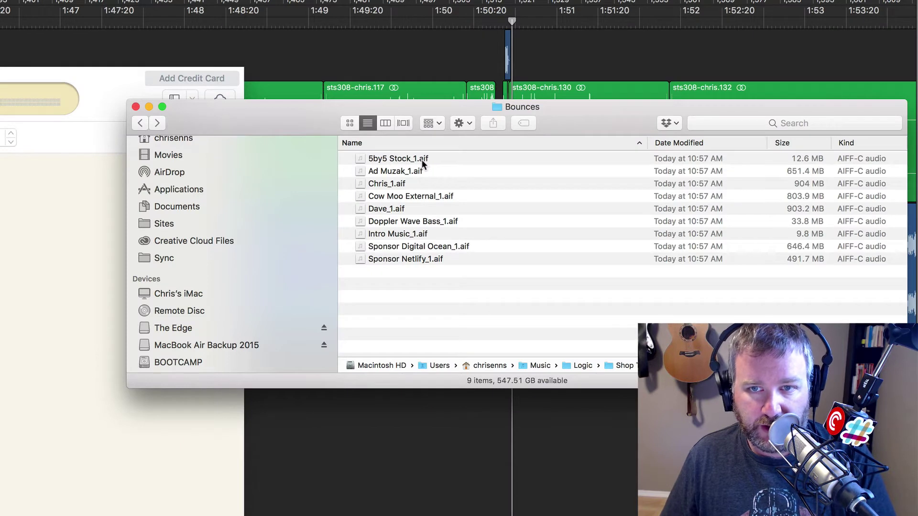
{"action": "left_click", "coordinate": [422, 159]}
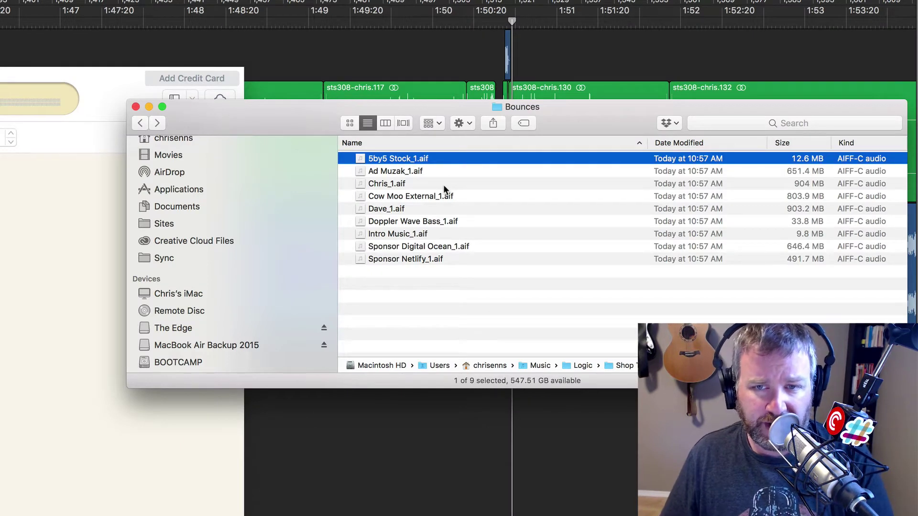
{"action": "left_click", "coordinate": [399, 185]}
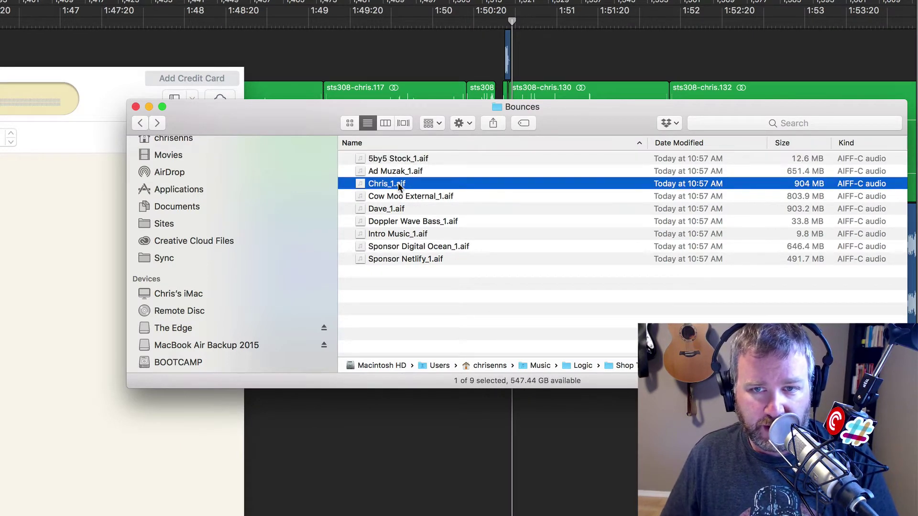
{"action": "left_click", "coordinate": [413, 208], "text": "super"}
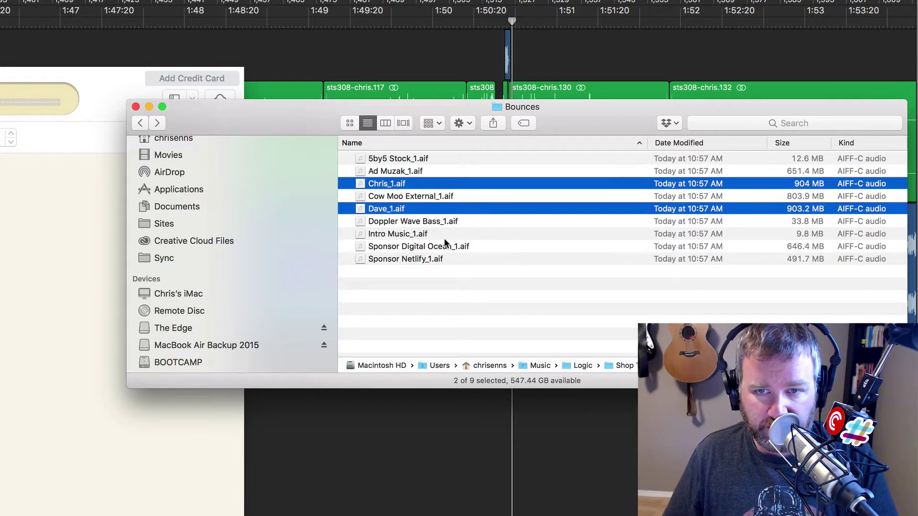
{"action": "left_click", "coordinate": [409, 248], "text": "super"}
{"action": "left_click", "coordinate": [405, 259], "text": "super"}
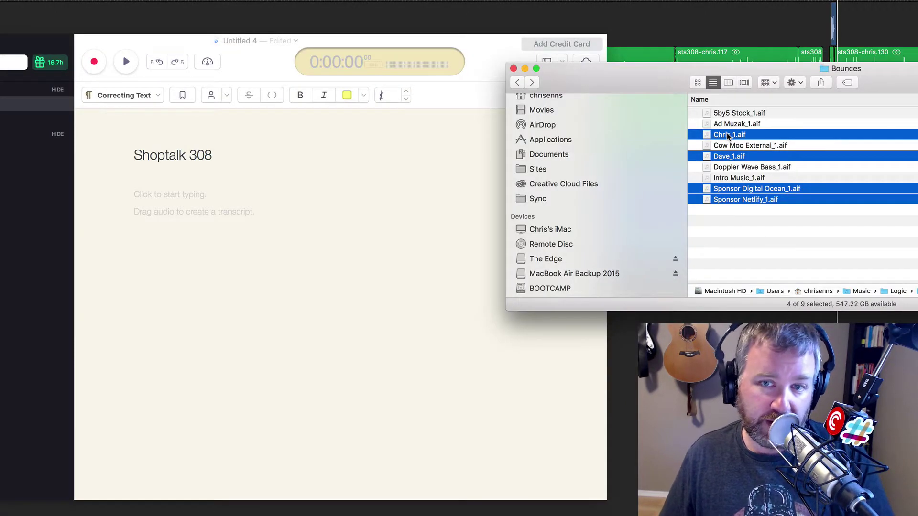
Try to add the four selected audio files to the composition as a combined transcript, and force quit Descript.
{"action": "left_click_drag", "start_coordinate": [727, 136], "coordinate": [136, 197]}
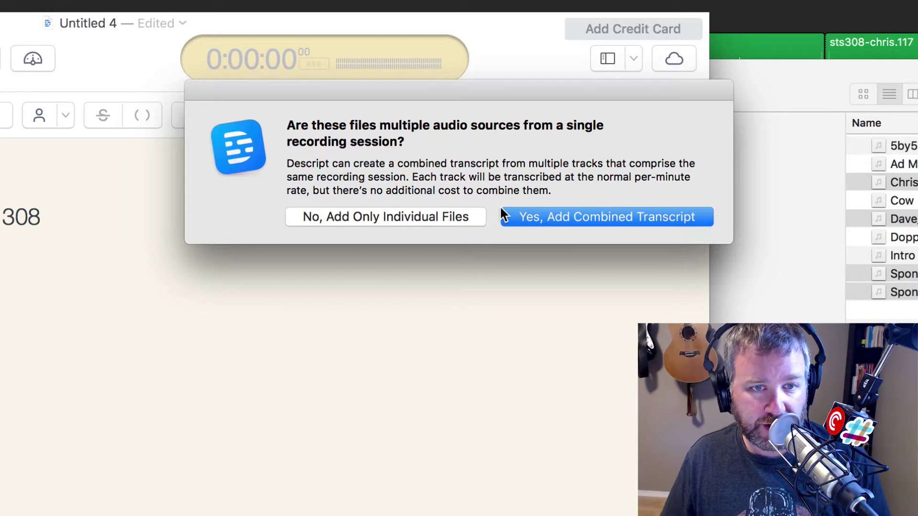
{"action": "left_click", "coordinate": [595, 217]}
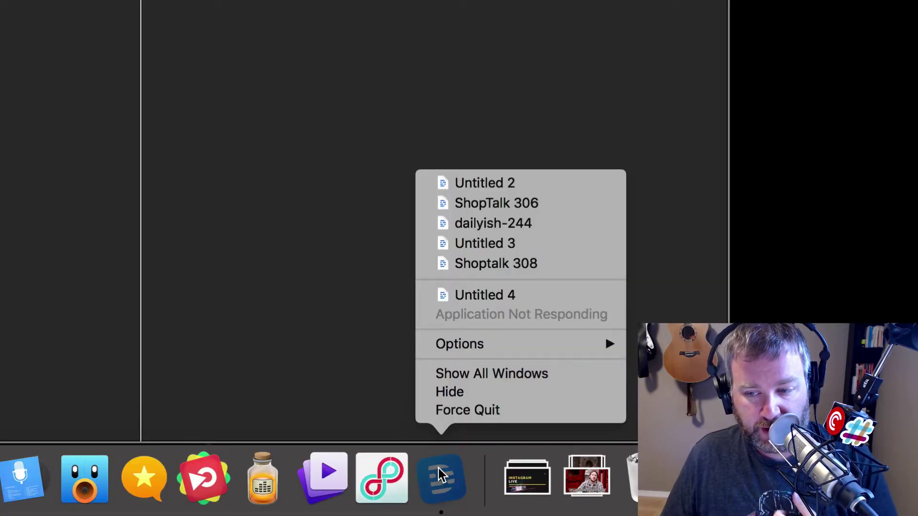
{"action": "left_click", "coordinate": [159, 314]}
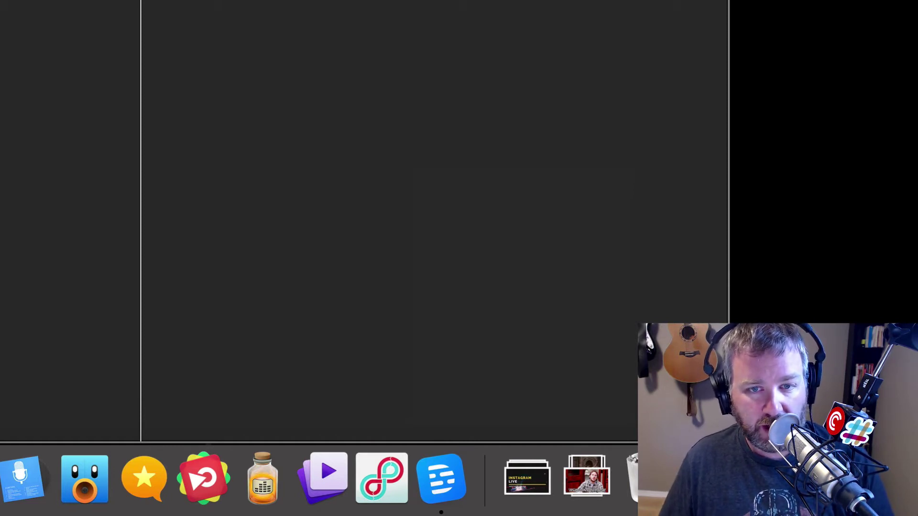
{"action": "right_click", "coordinate": [443, 476]}
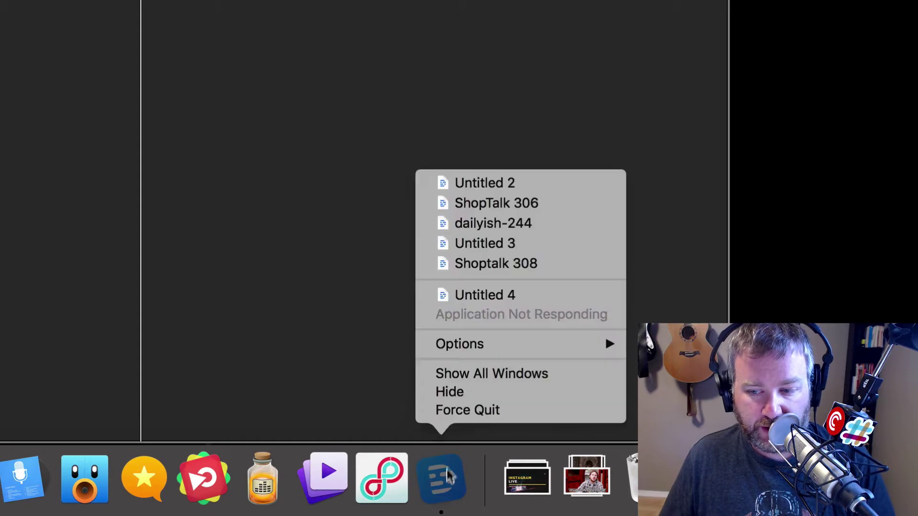
{"action": "left_click", "coordinate": [455, 419]}
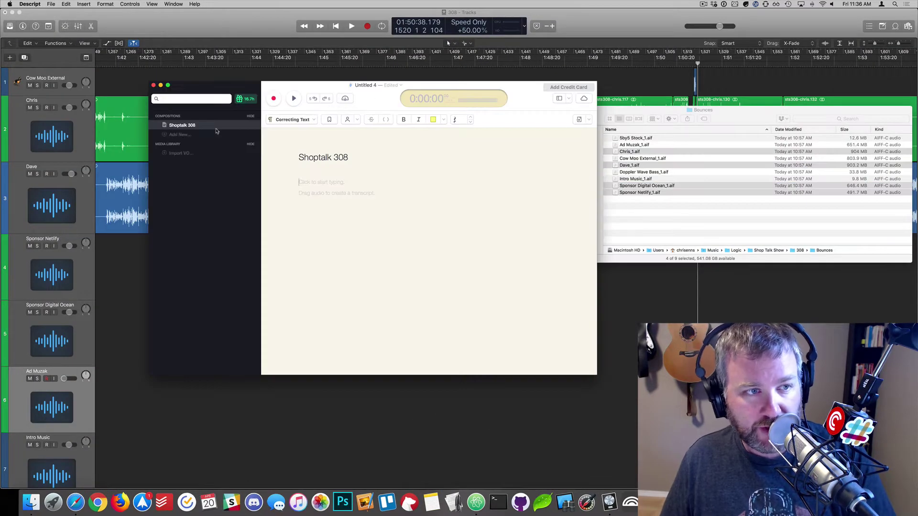
Rename the project "ShopTalk 308 attempt 2".
{"action": "left_click", "coordinate": [377, 85]}
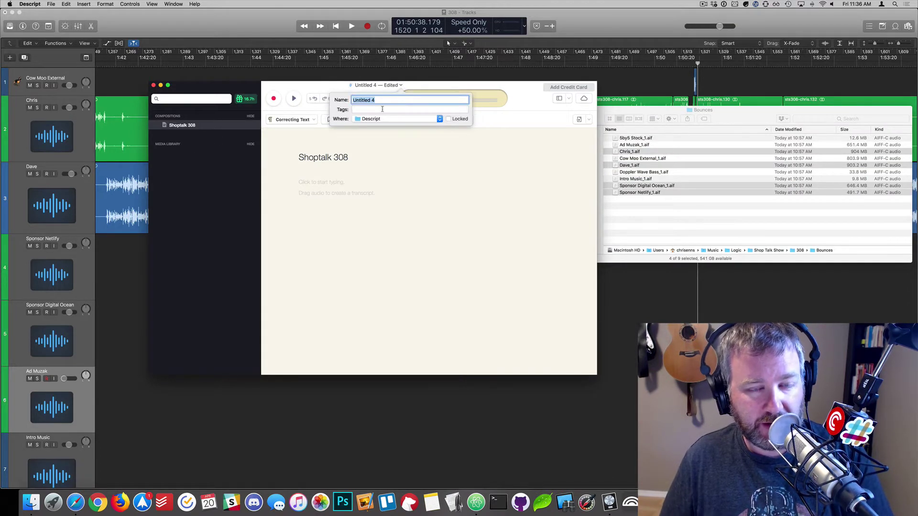
{"action": "type", "text": "Shop"}
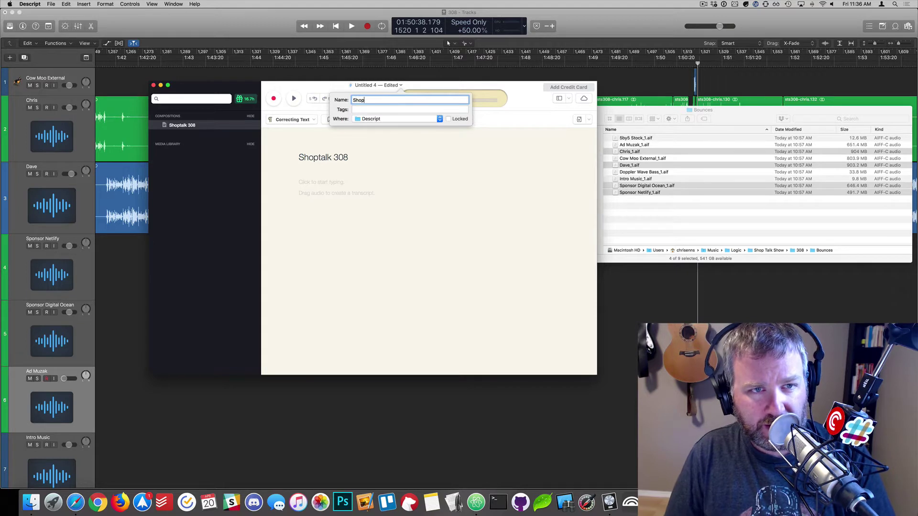
{"action": "type", "text": "Talk 308 att"}
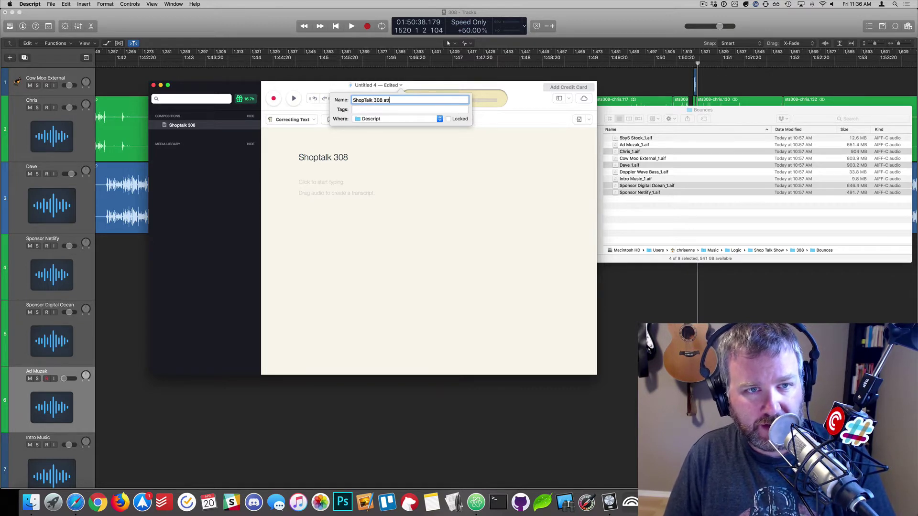
{"action": "type", "text": "empt 2"}
{"action": "key", "text": "Return"}
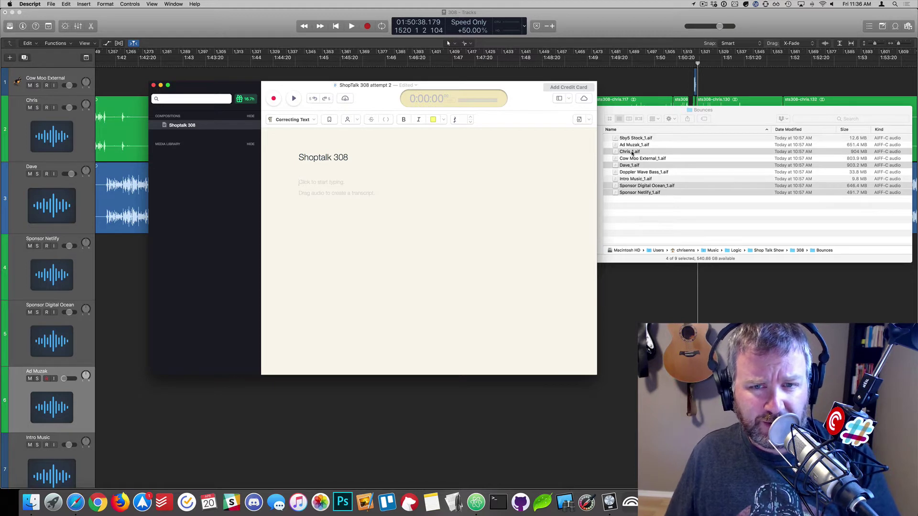
Try to add the four selected audio files to the Shoptalk 308 composition as individual files only.
{"action": "left_click_drag", "start_coordinate": [633, 153], "coordinate": [299, 186]}
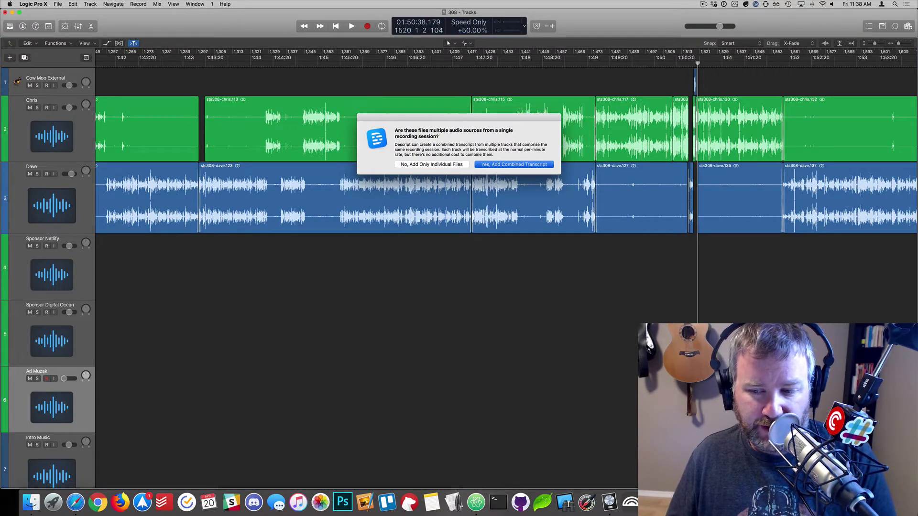
{"action": "left_click", "coordinate": [413, 165]}
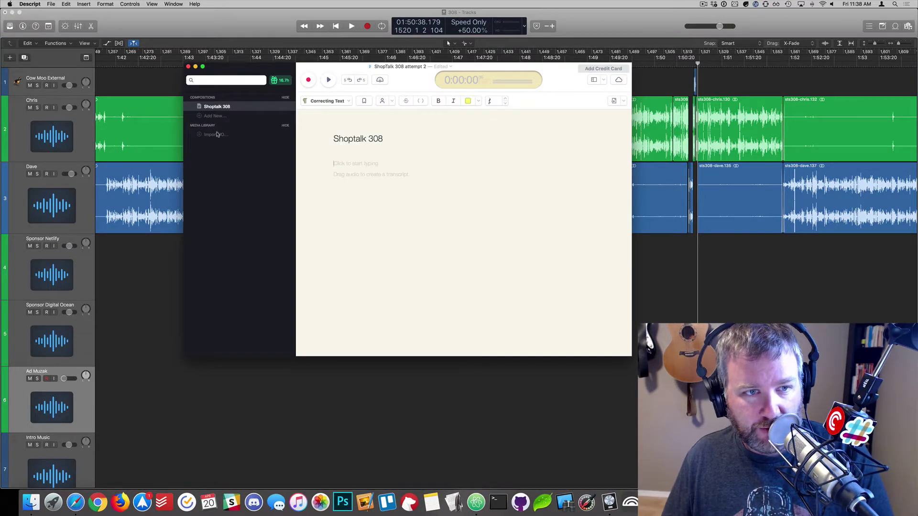
Select only the two hosts' AIFF voice files in the Bounces folder and try to add them to the composition.
{"action": "key", "text": "super+Tab"}
{"action": "key", "text": "super+Tab"}
{"action": "key", "text": "super+Tab"}
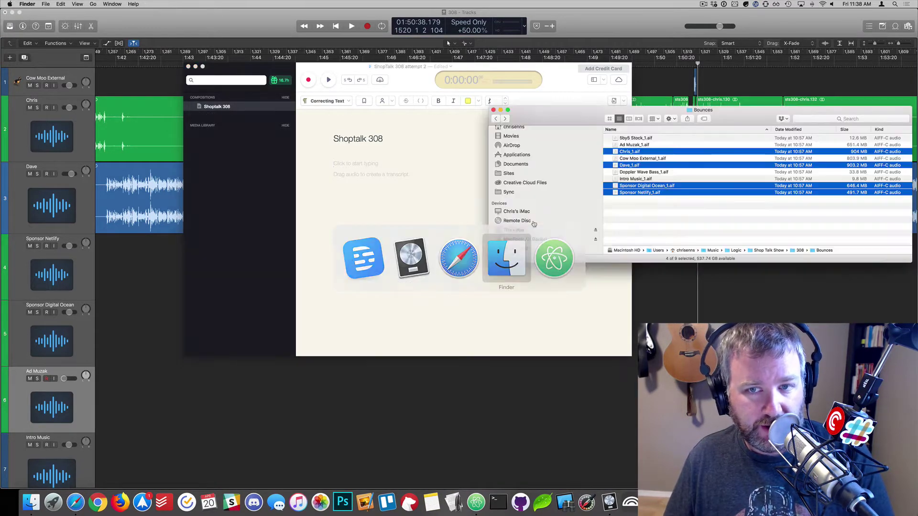
{"action": "left_click", "coordinate": [645, 152]}
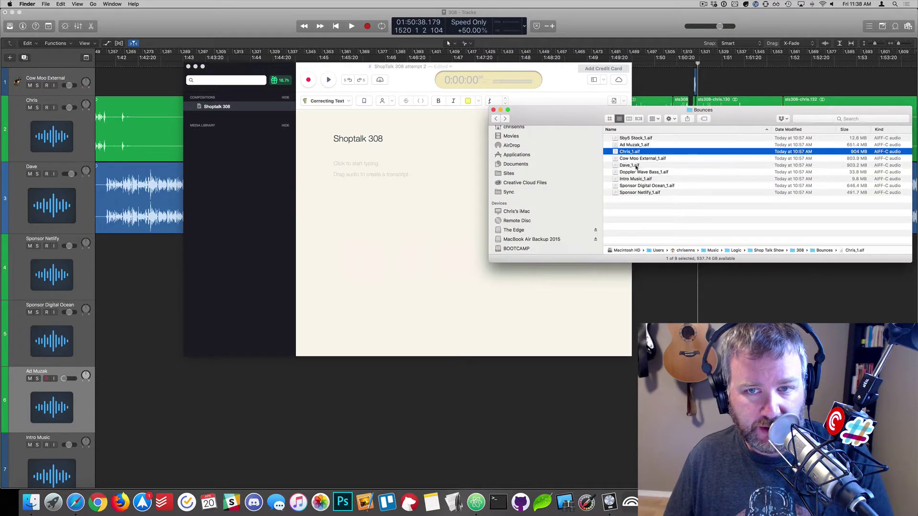
{"action": "left_click", "coordinate": [636, 165], "text": "super"}
{"action": "left_click_drag", "start_coordinate": [634, 154], "coordinate": [335, 166]}
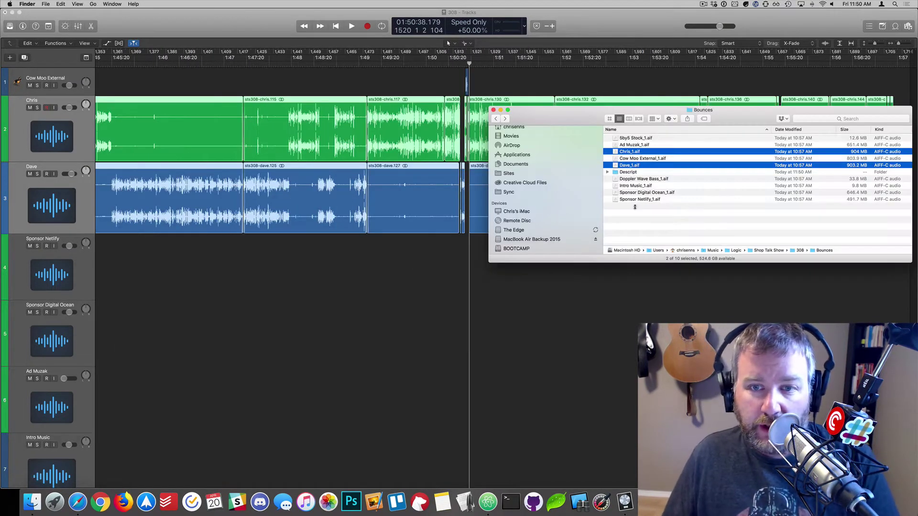
Open the Descript subfolder inside the Bounces folder in Finder and bring the Descript project forward.
{"action": "left_click", "coordinate": [639, 173]}
{"action": "double_click", "coordinate": [637, 173]}
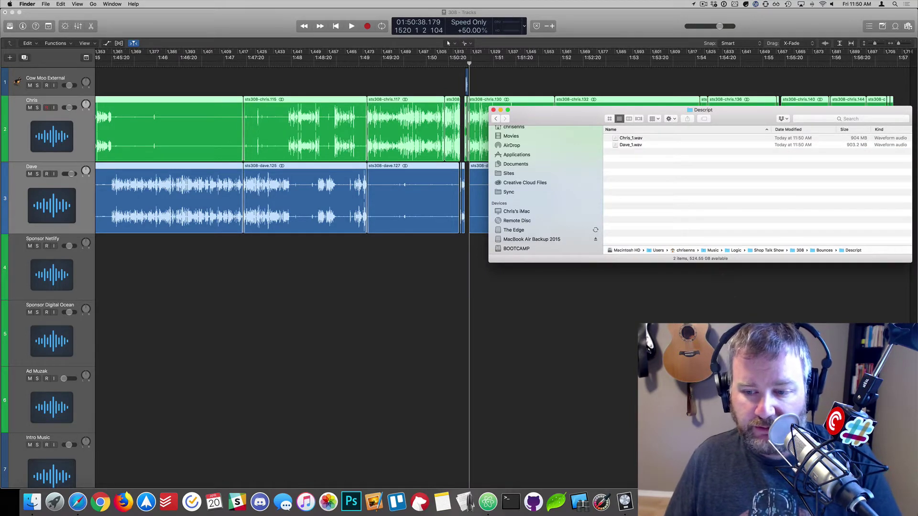
{"action": "key", "text": "super+space"}
{"action": "type", "text": "descript"}
{"action": "key", "text": "Return"}
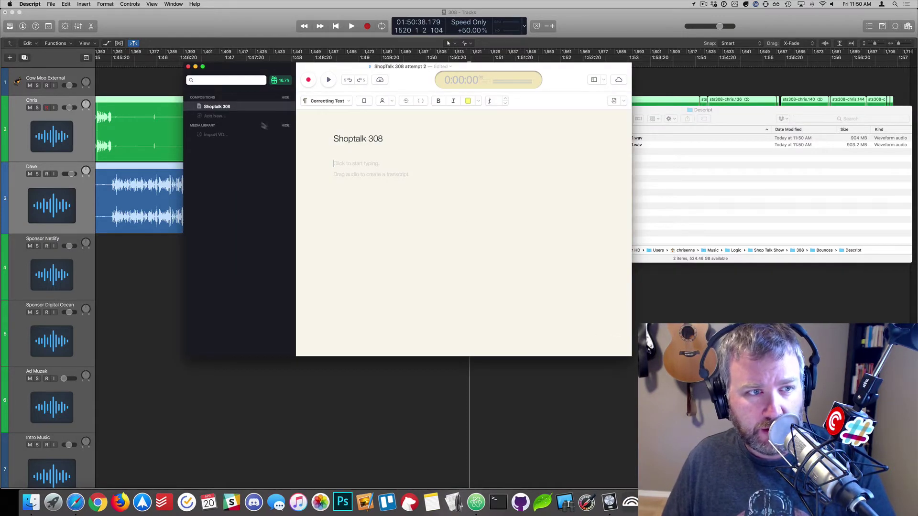
Add both hosts' WAV files from the Descript folder to the composition as a combined transcript.
{"action": "left_click", "coordinate": [670, 150]}
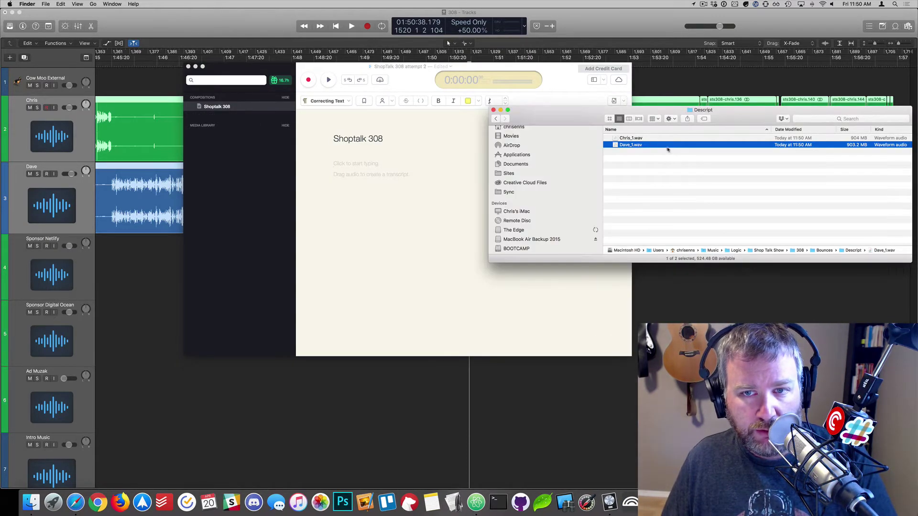
{"action": "key", "text": "super+a"}
{"action": "left_click_drag", "start_coordinate": [597, 140], "coordinate": [335, 165]}
{"action": "left_click", "coordinate": [524, 165]}
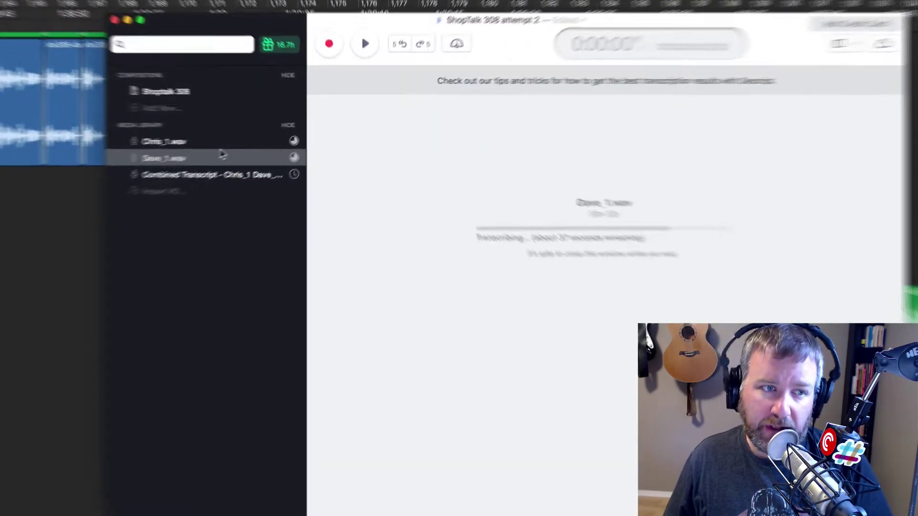
Check the transcription progress of the two hosts' WAV files and the combined transcript in the media library.
{"action": "left_click", "coordinate": [220, 142]}
{"action": "left_click", "coordinate": [226, 160]}
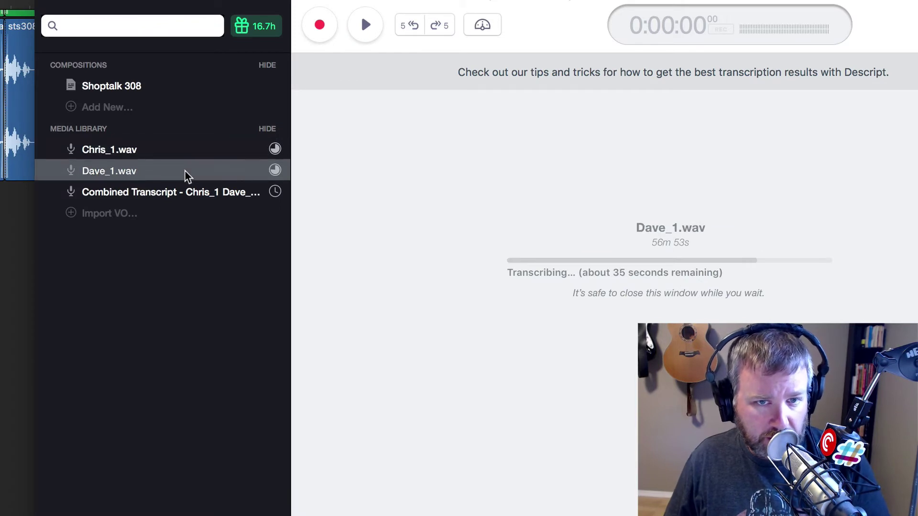
{"action": "left_click", "coordinate": [177, 152]}
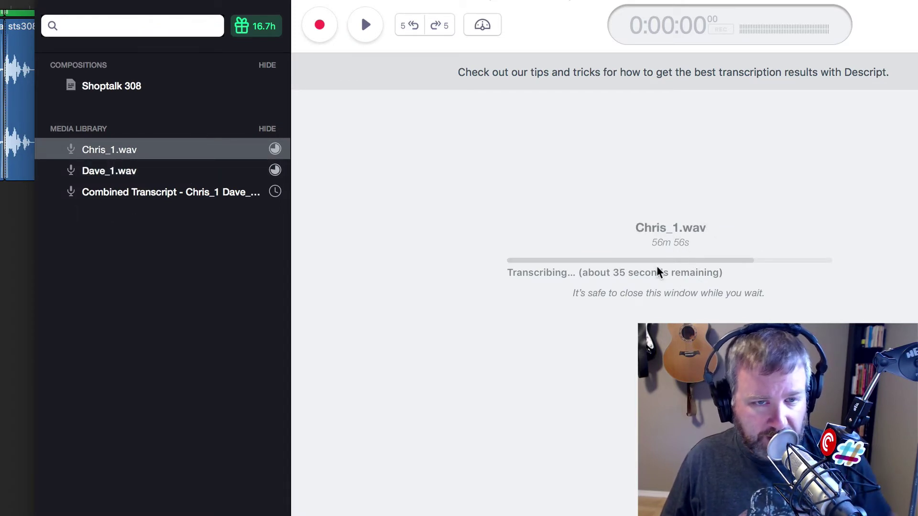
{"action": "left_click", "coordinate": [216, 178]}
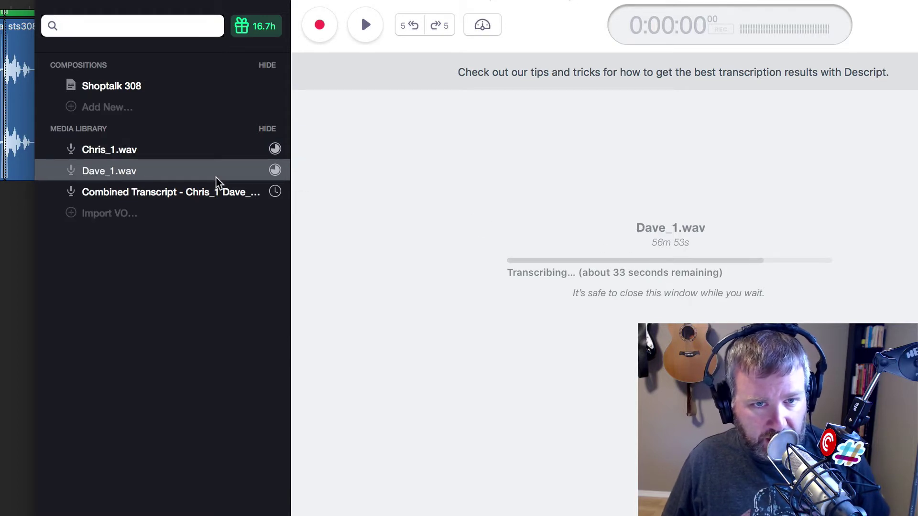
{"action": "left_click", "coordinate": [202, 196]}
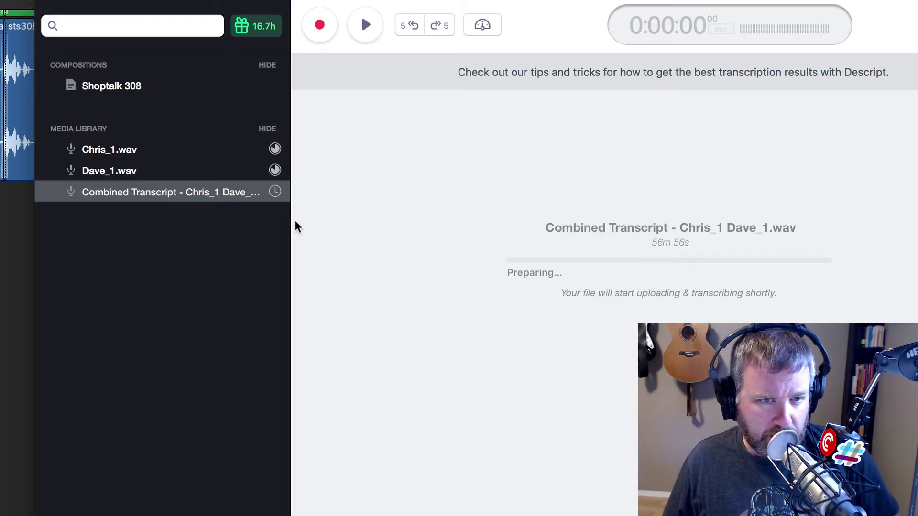
{"action": "left_click", "coordinate": [192, 154]}
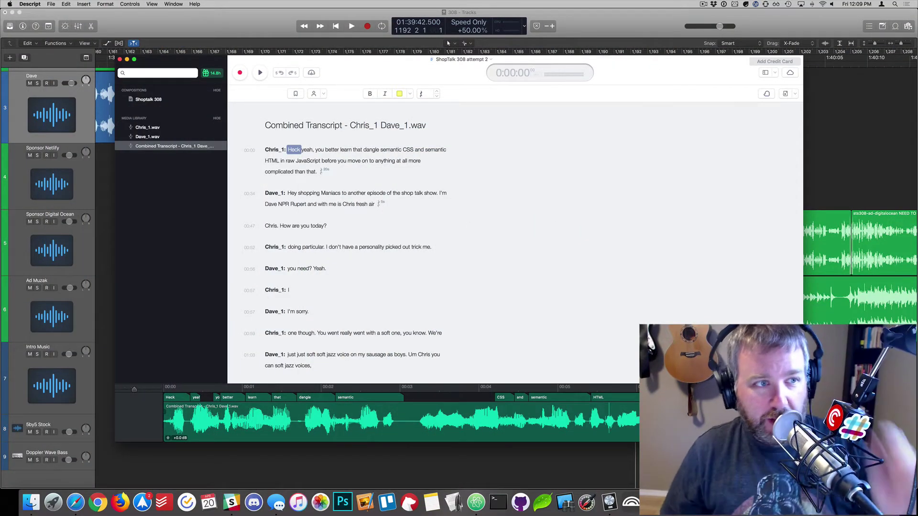
Review each host's individual transcript and play the opening lines of the combined transcript.
{"action": "left_click", "coordinate": [156, 128]}
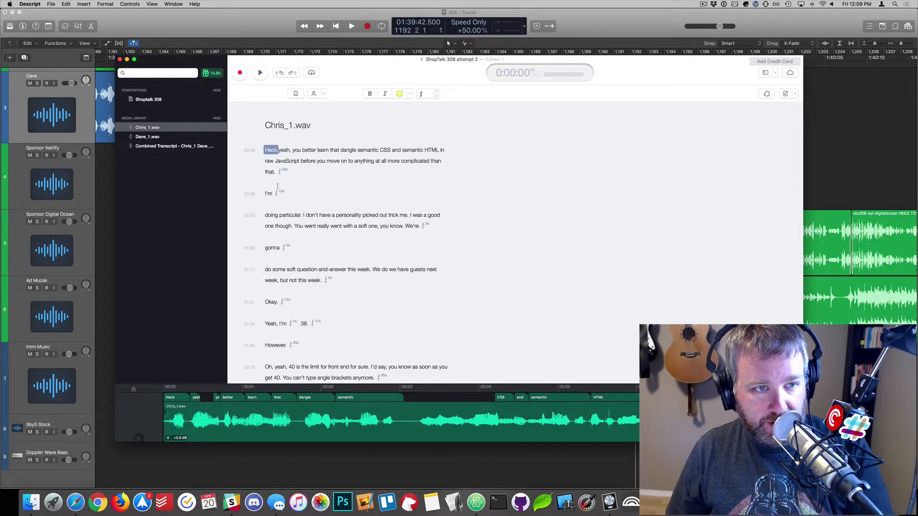
{"action": "left_click", "coordinate": [167, 139]}
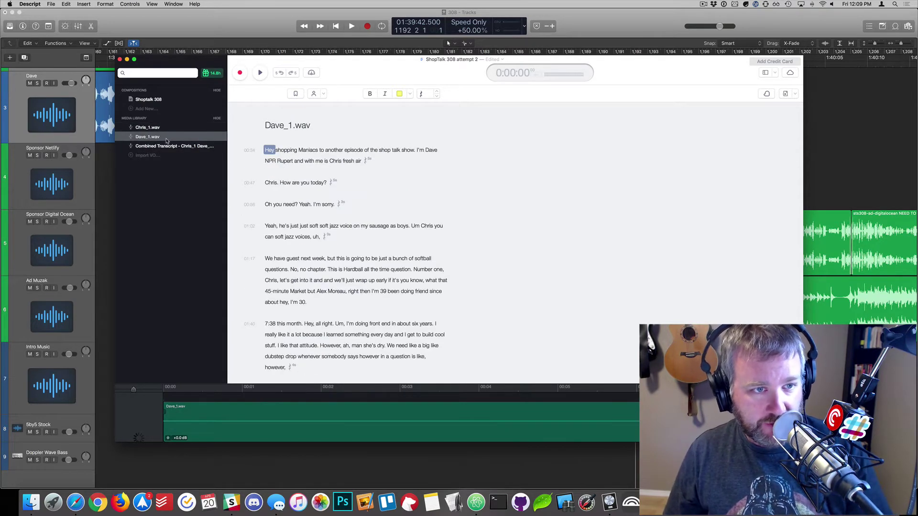
{"action": "left_click", "coordinate": [168, 147]}
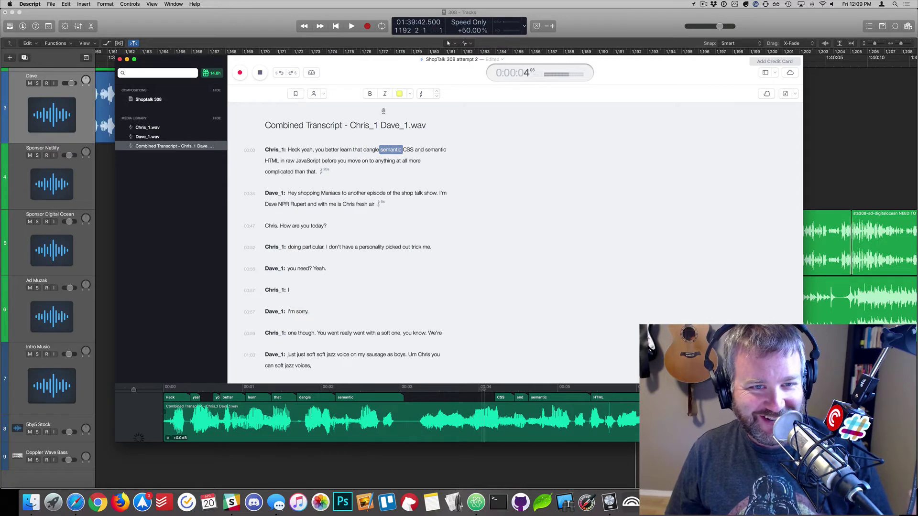
{"action": "left_click", "coordinate": [262, 74]}
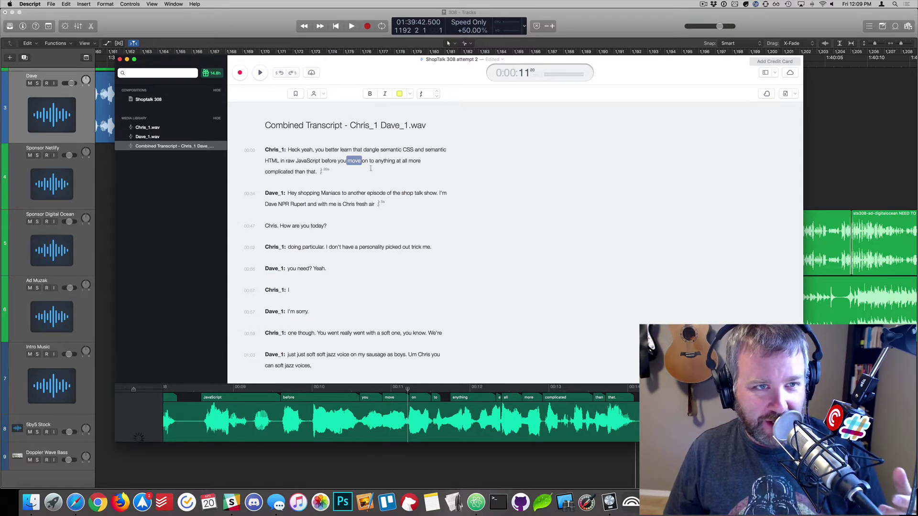
Rename the two host speakers in the project's voice settings, removing the "_1" suffix from each first name.
{"action": "left_click", "coordinate": [275, 150]}
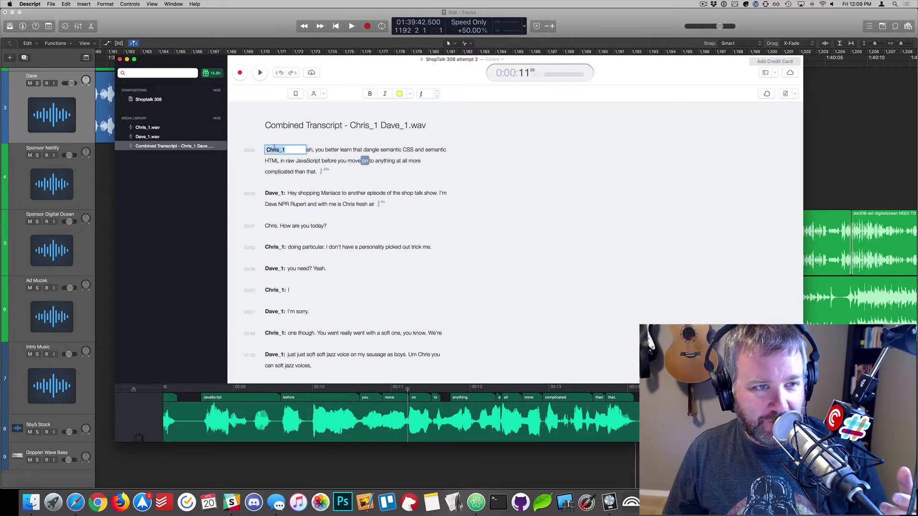
{"action": "left_click", "coordinate": [323, 94]}
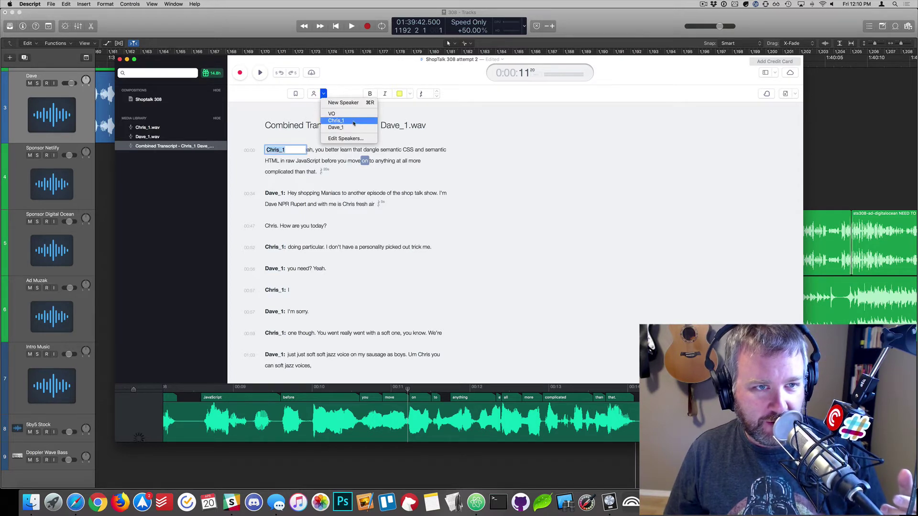
{"action": "left_click", "coordinate": [345, 138]}
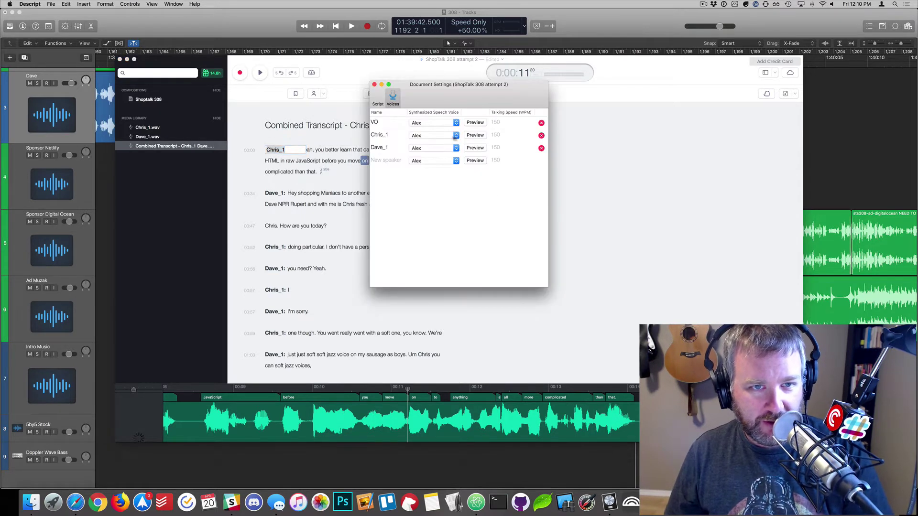
{"action": "left_click", "coordinate": [386, 134]}
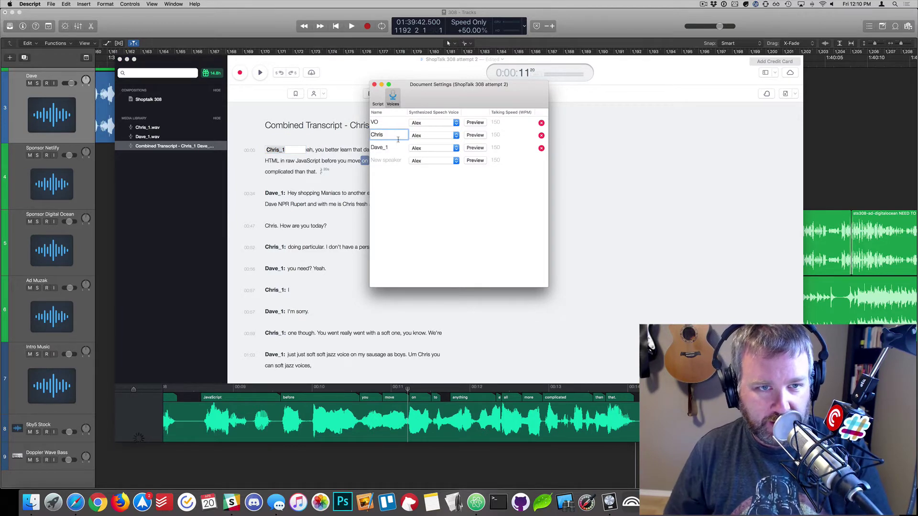
{"action": "key", "text": "Return"}
{"action": "left_click", "coordinate": [392, 147]}
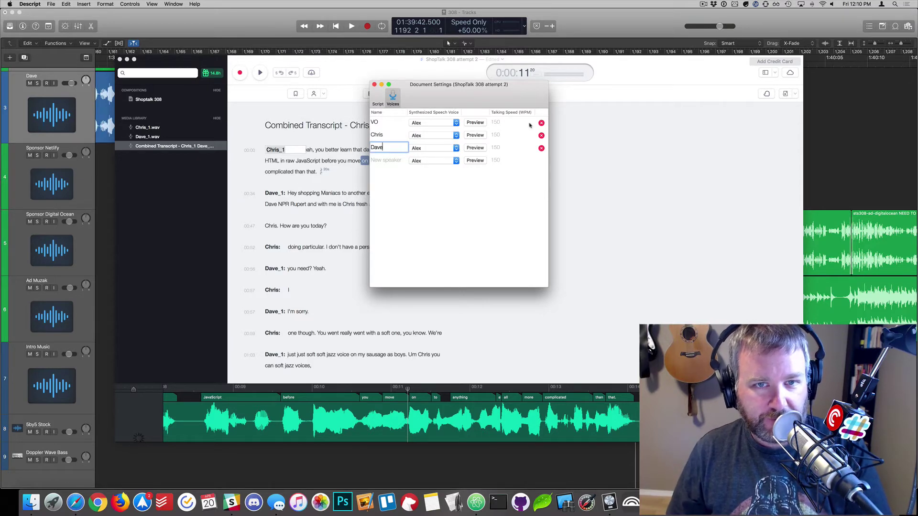
{"action": "left_click", "coordinate": [439, 148]}
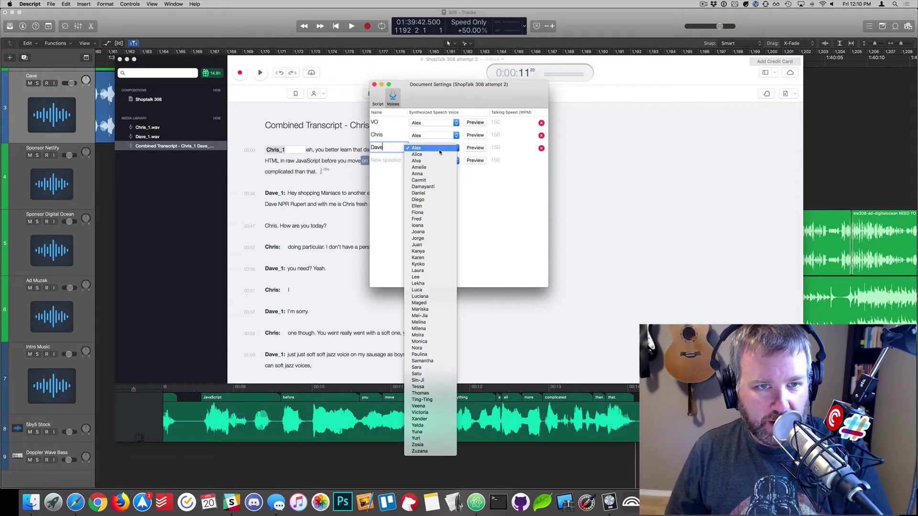
{"action": "left_click", "coordinate": [439, 152]}
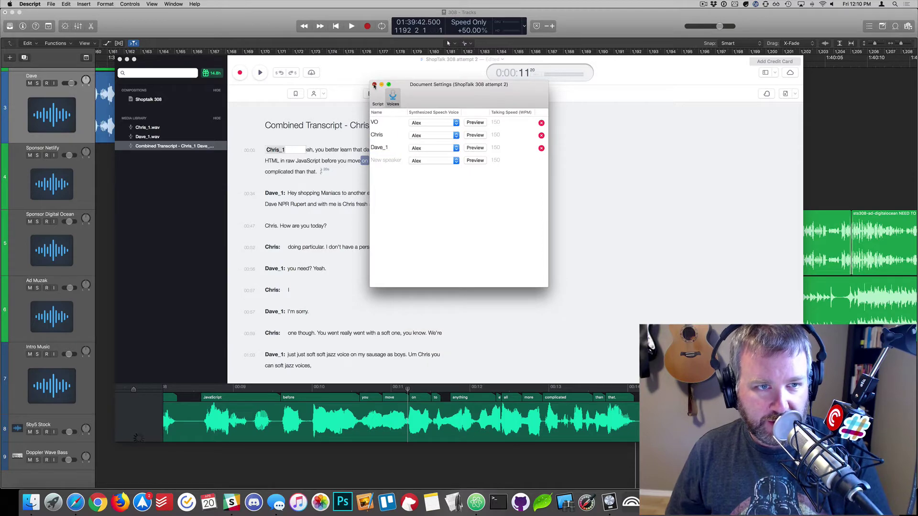
{"action": "left_click", "coordinate": [374, 85]}
Play the combined transcript from the paragraph beginning "I think I think very highly of my skill set" to check it against the audio.
{"action": "scroll", "coordinate": [297, 223], "scroll_direction": "down", "scroll_amount": 15}
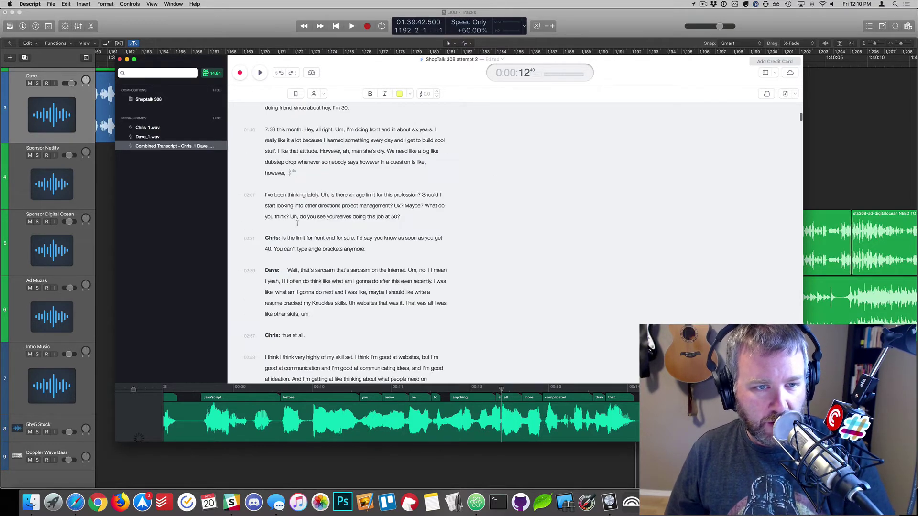
{"action": "scroll", "coordinate": [296, 224], "scroll_direction": "down", "scroll_amount": 3}
{"action": "scroll", "coordinate": [296, 223], "scroll_direction": "down", "scroll_amount": 5}
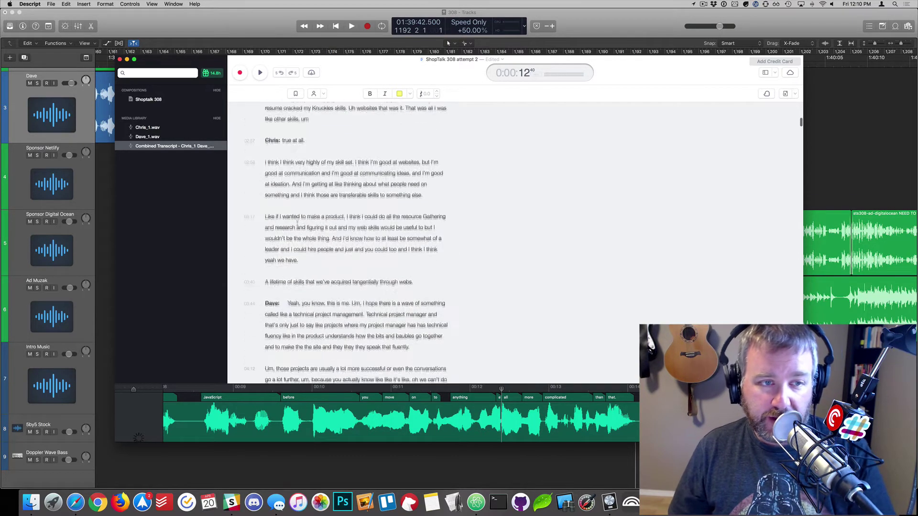
{"action": "double_click", "coordinate": [290, 166]}
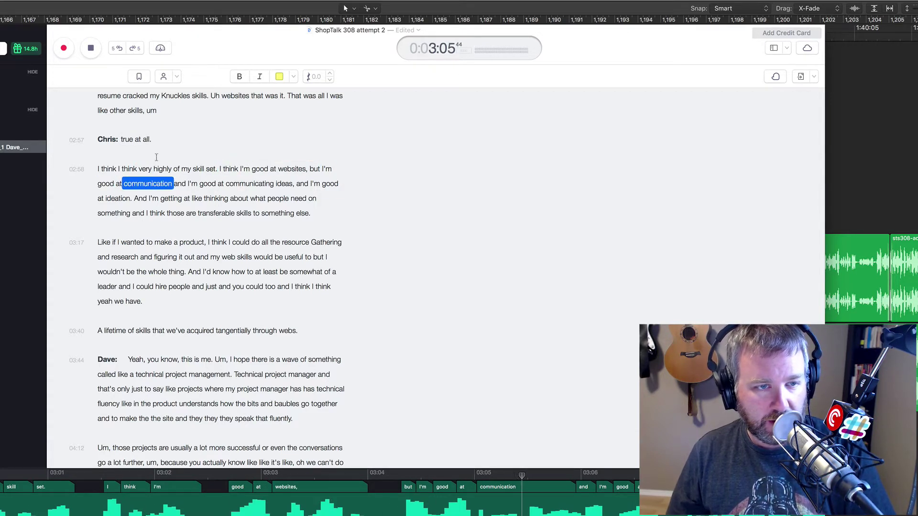
{"action": "left_click", "coordinate": [89, 48]}
Correct "meant" to "met" in the 07:39 paragraph of the combined transcript and play on from "I was working a company".
{"action": "scroll", "coordinate": [235, 286], "scroll_direction": "down", "scroll_amount": 10}
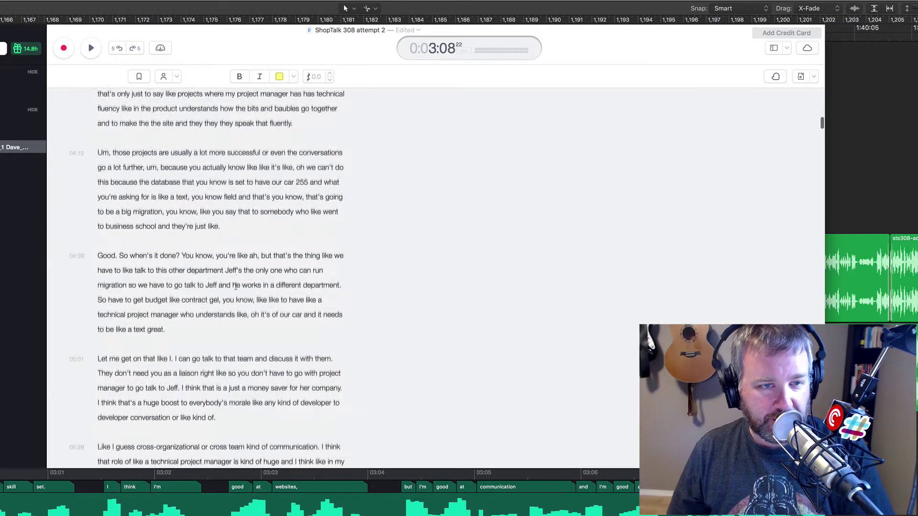
{"action": "scroll", "coordinate": [236, 286], "scroll_direction": "down", "scroll_amount": 10}
{"action": "scroll", "coordinate": [140, 237], "scroll_direction": "down", "scroll_amount": 12}
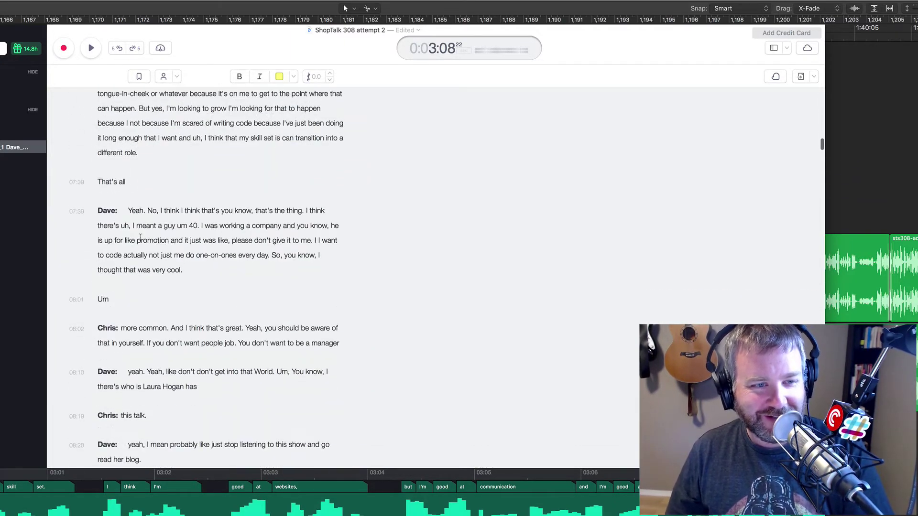
{"action": "left_click", "coordinate": [152, 211]}
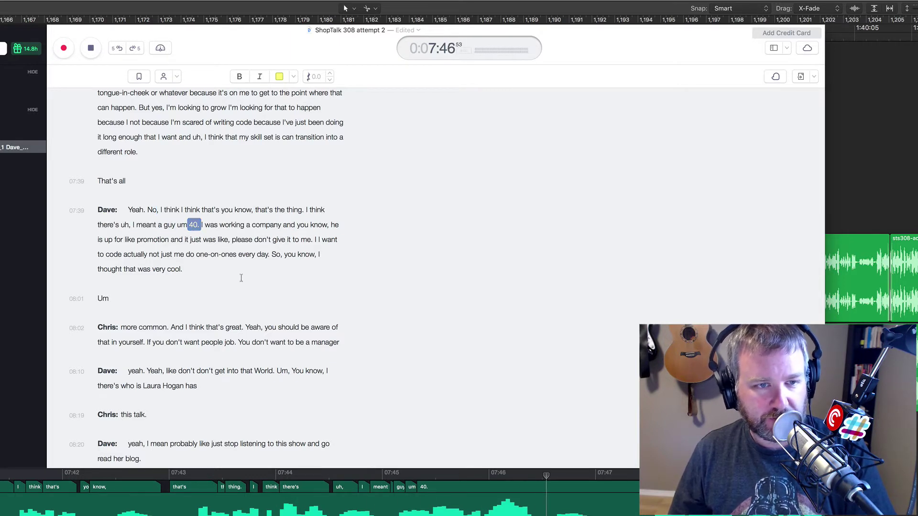
{"action": "key", "text": "space"}
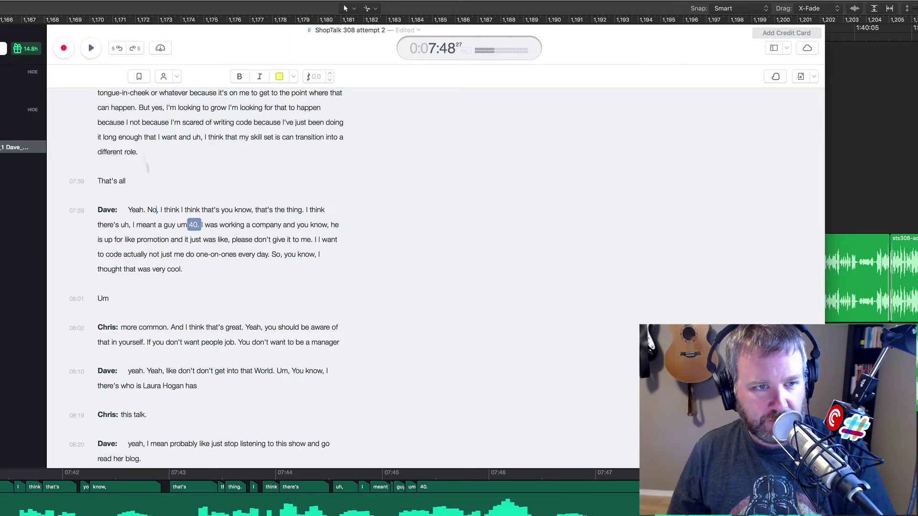
{"action": "double_click", "coordinate": [146, 226]}
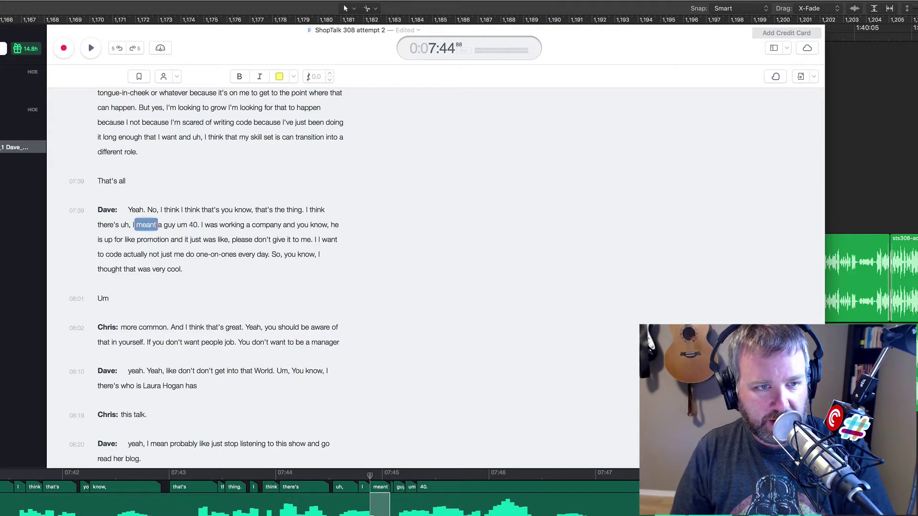
{"action": "type", "text": "met"}
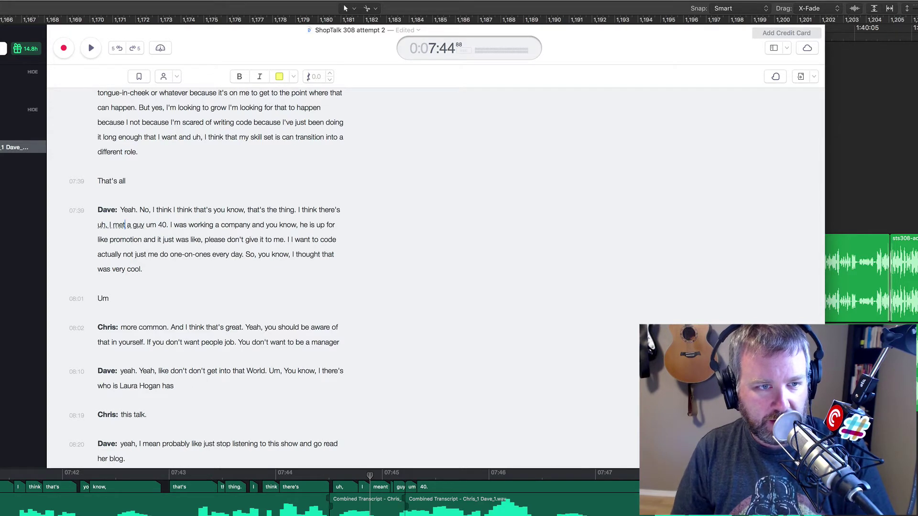
{"action": "double_click", "coordinate": [174, 226]}
{"action": "left_click", "coordinate": [91, 47]}
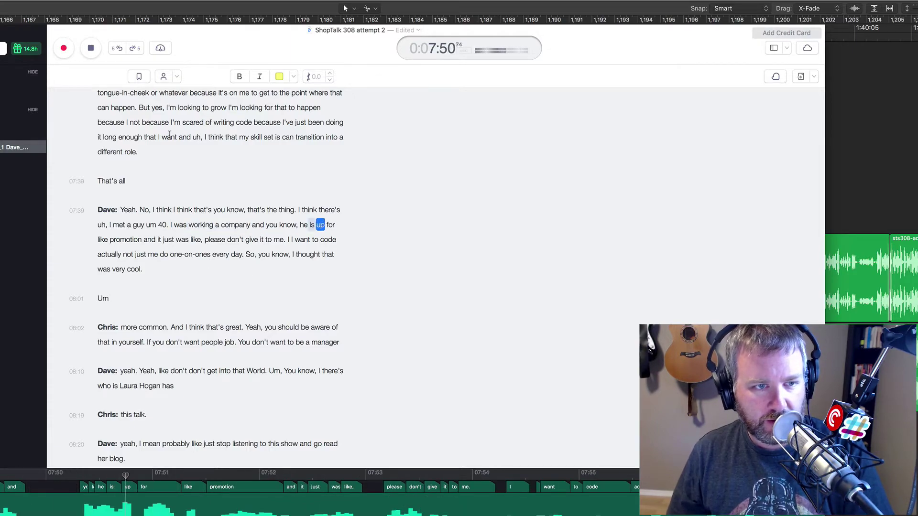
Stop playback, skim the combined transcript ahead past 24:26, and play the 30:59 paragraph from "next question".
{"action": "key", "text": "space"}
{"action": "scroll", "coordinate": [193, 255], "scroll_direction": "down", "scroll_amount": 20}
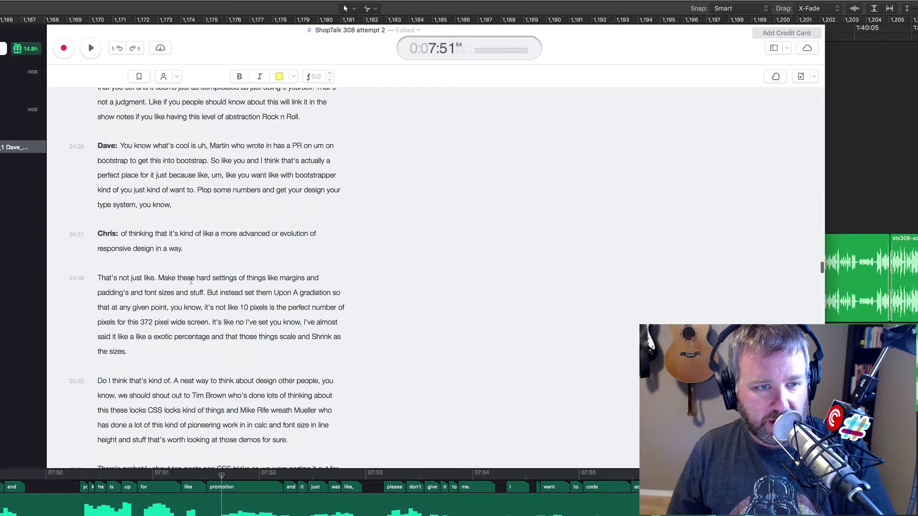
{"action": "double_click", "coordinate": [183, 292]}
{"action": "scroll", "coordinate": [188, 323], "scroll_direction": "down", "scroll_amount": 10}
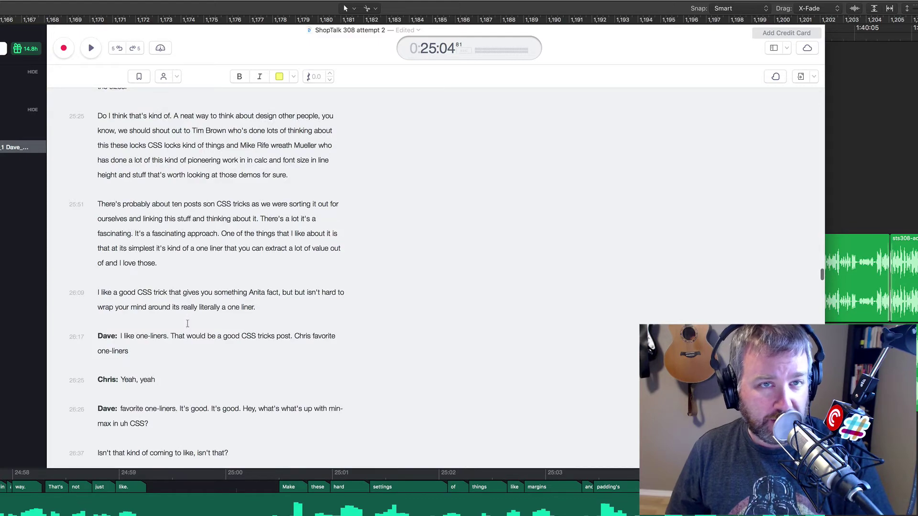
{"action": "scroll", "coordinate": [187, 324], "scroll_direction": "down", "scroll_amount": 10}
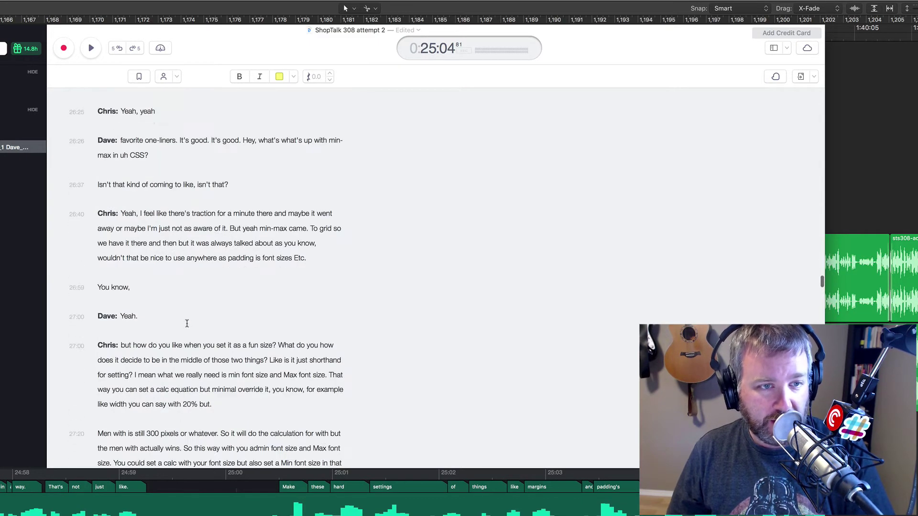
{"action": "scroll", "coordinate": [187, 324], "scroll_direction": "down", "scroll_amount": 11}
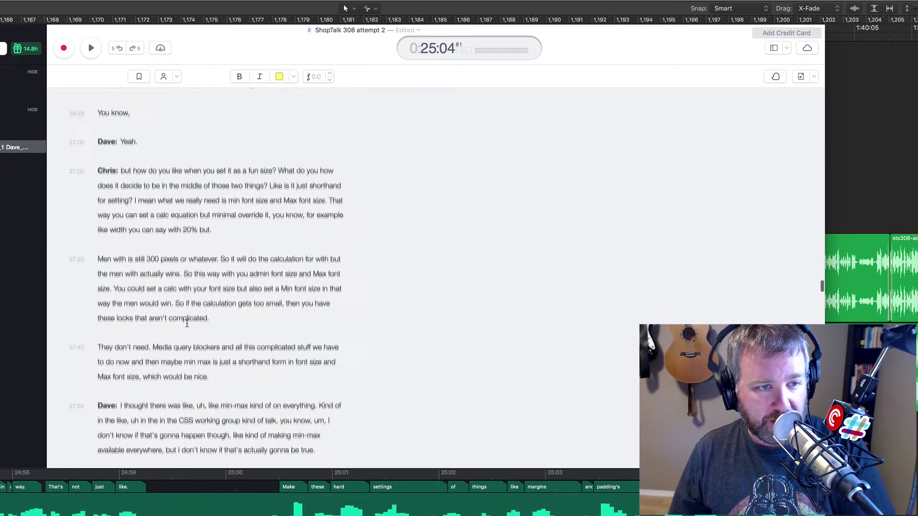
{"action": "scroll", "coordinate": [186, 324], "scroll_direction": "down", "scroll_amount": 16}
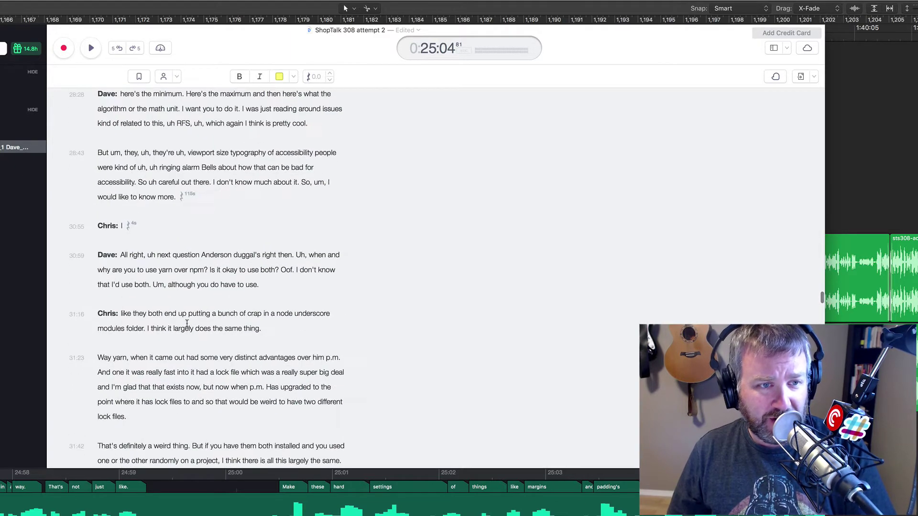
{"action": "left_click", "coordinate": [164, 128]}
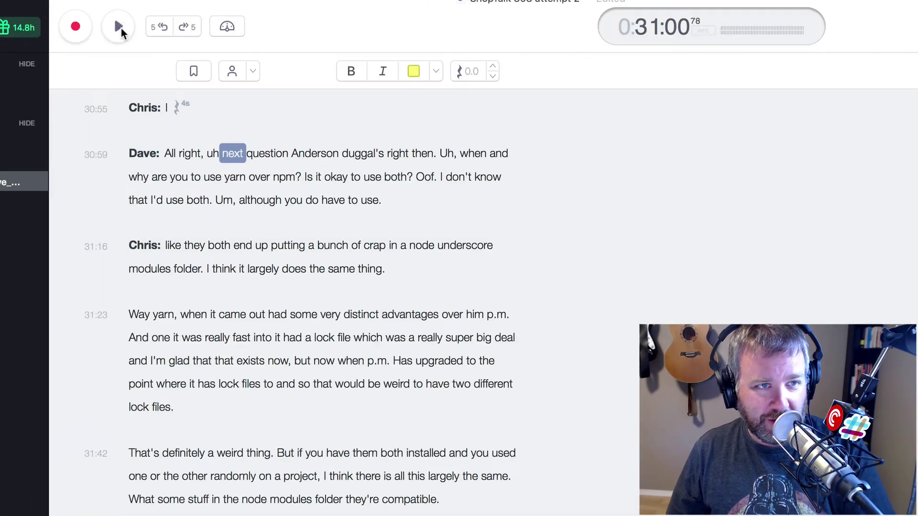
{"action": "left_click", "coordinate": [118, 26]}
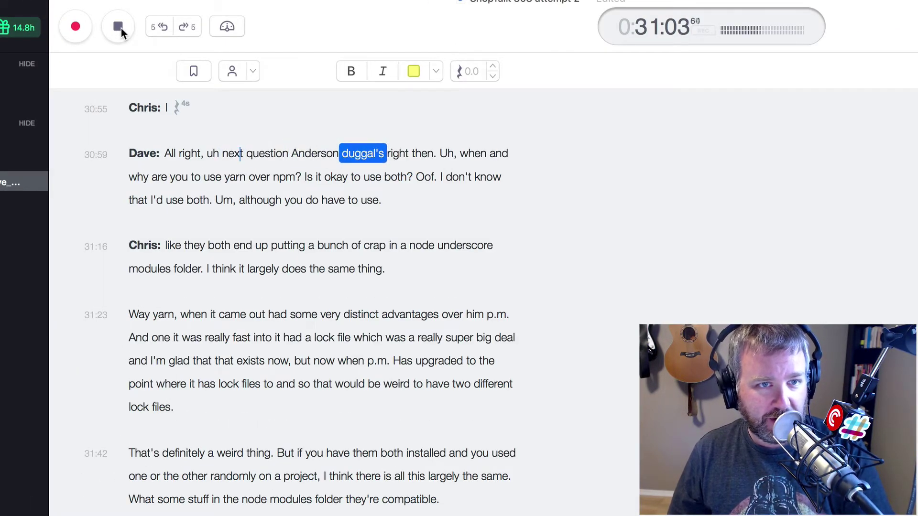
{"action": "left_click", "coordinate": [119, 26]}
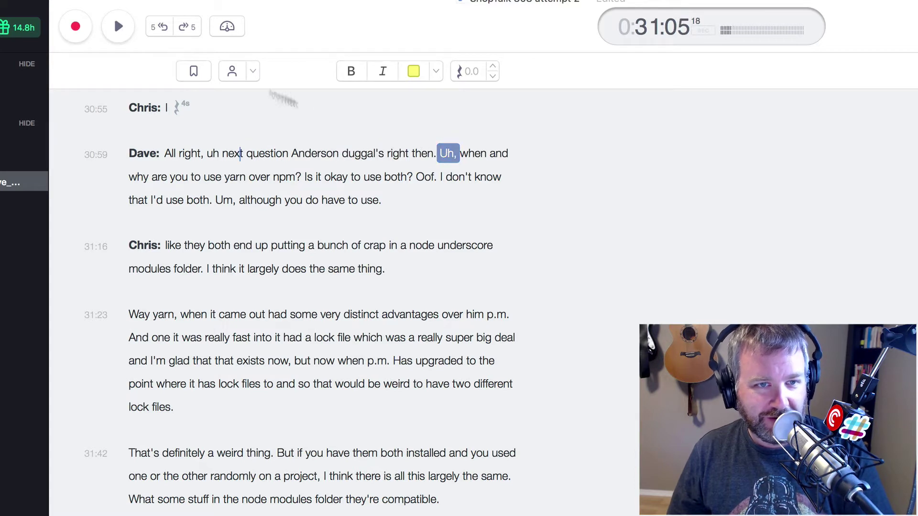
Correct "right then" to "writes in" in the 30:59 paragraph and play on from the correction.
{"action": "left_click", "coordinate": [398, 153]}
{"action": "type", "text": "write"}
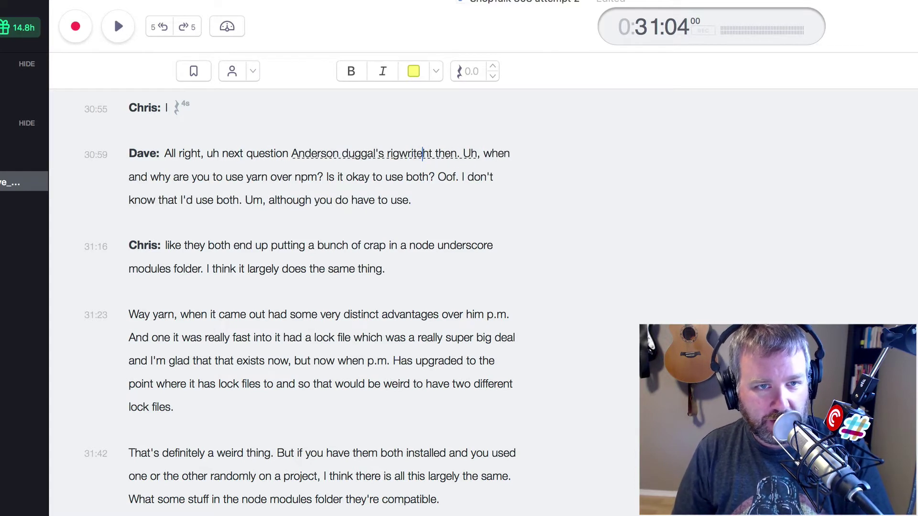
{"action": "key", "text": "BackSpace"}
{"action": "key", "text": "BackSpace"}
{"action": "key", "text": "BackSpace"}
{"action": "key", "text": "BackSpace"}
{"action": "key", "text": "BackSpace"}
{"action": "type", "text": "writes"}
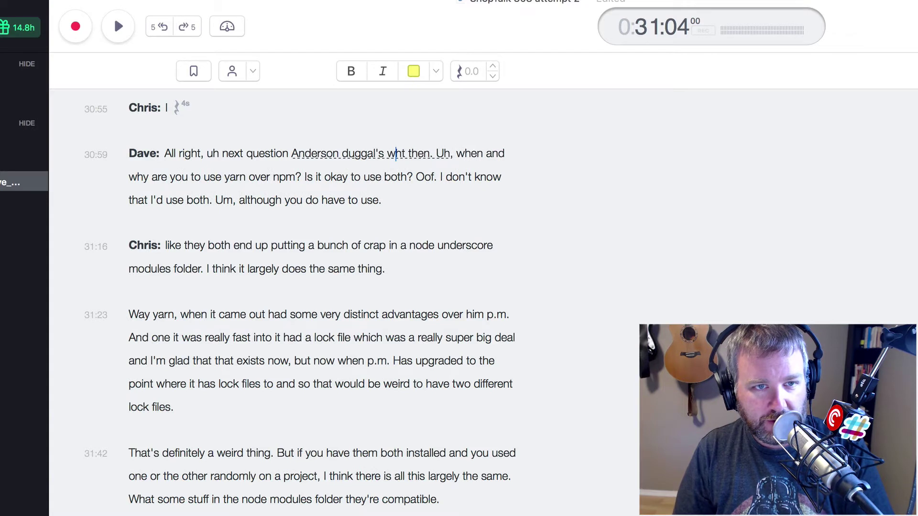
{"action": "key", "text": "BackSpace"}
{"action": "key", "text": "BackSpace"}
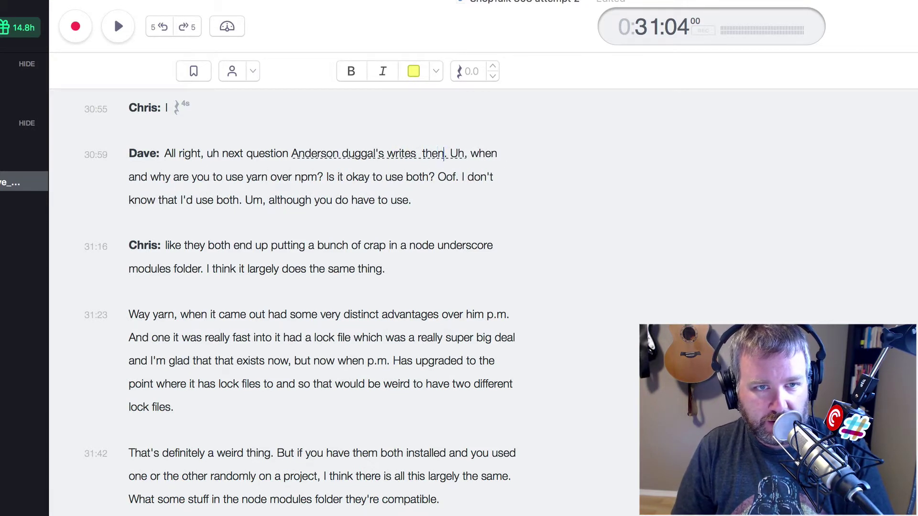
{"action": "key", "text": "BackSpace"}
{"action": "key", "text": "BackSpace"}
{"action": "key", "text": "BackSpace"}
{"action": "key", "text": "BackSpace"}
{"action": "key", "text": "BackSpace"}
{"action": "type", "text": "in"}
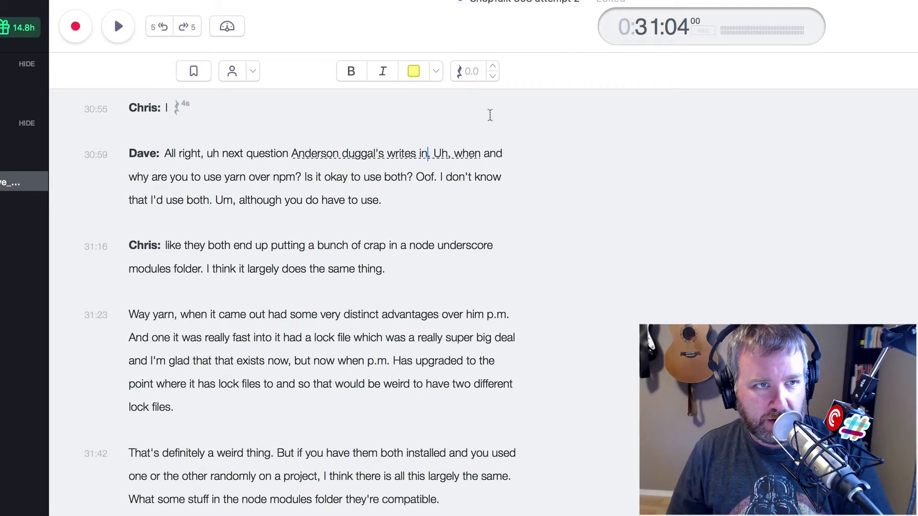
{"action": "left_click", "coordinate": [118, 29]}
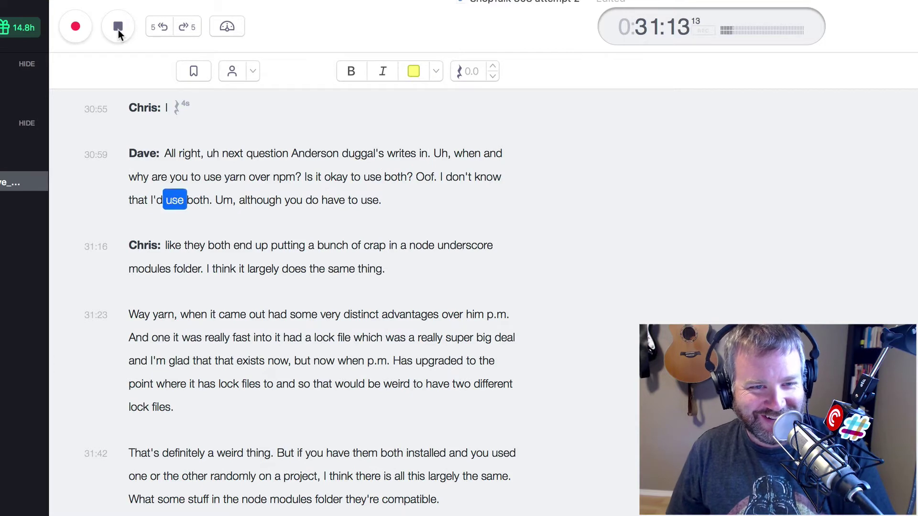
{"action": "left_click", "coordinate": [119, 30]}
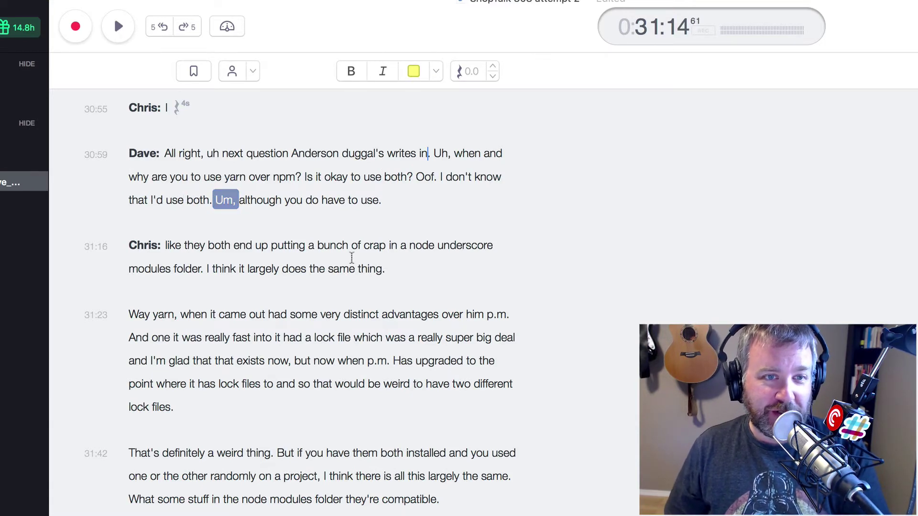
Examine the rest of the combined transcript for accuracy, listening to part of the 43:13 paragraph about Progressive web apps in Windows 10.
{"action": "scroll", "coordinate": [352, 258], "scroll_direction": "down", "scroll_amount": 2}
{"action": "scroll", "coordinate": [362, 303], "scroll_direction": "down", "scroll_amount": 6}
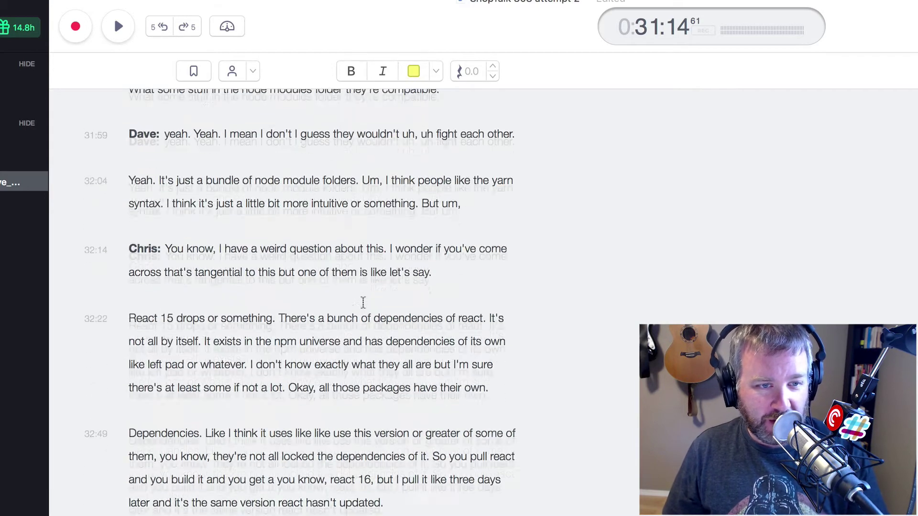
{"action": "scroll", "coordinate": [362, 303], "scroll_direction": "down", "scroll_amount": 3}
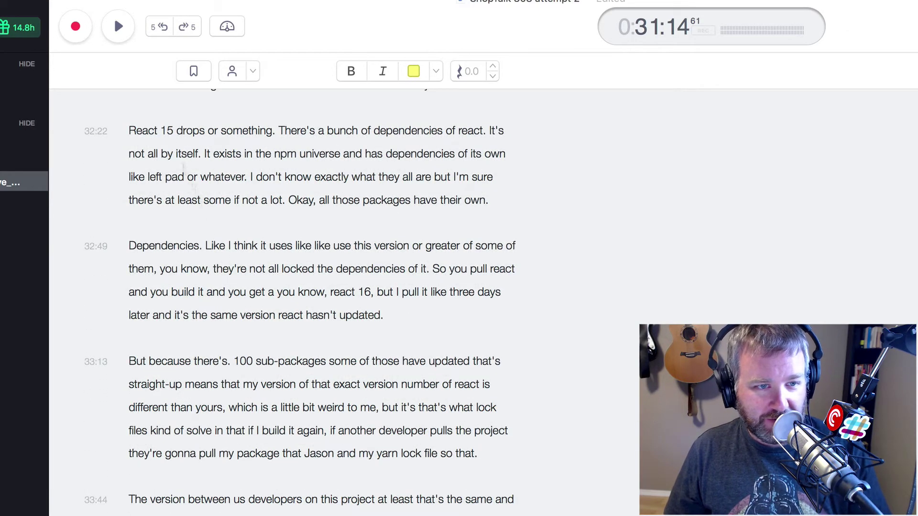
{"action": "scroll", "coordinate": [228, 265], "scroll_direction": "down", "scroll_amount": 3}
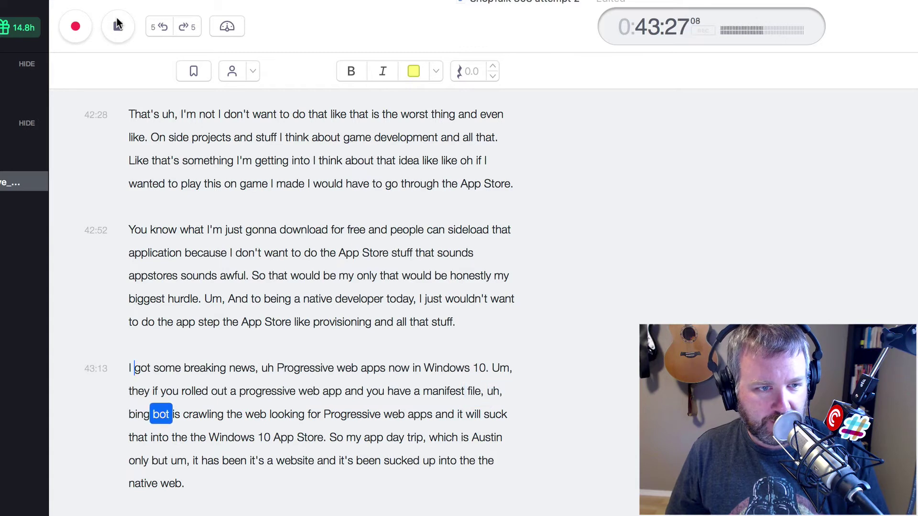
{"action": "left_click", "coordinate": [117, 24]}
{"action": "scroll", "coordinate": [271, 336], "scroll_direction": "down", "scroll_amount": 20}
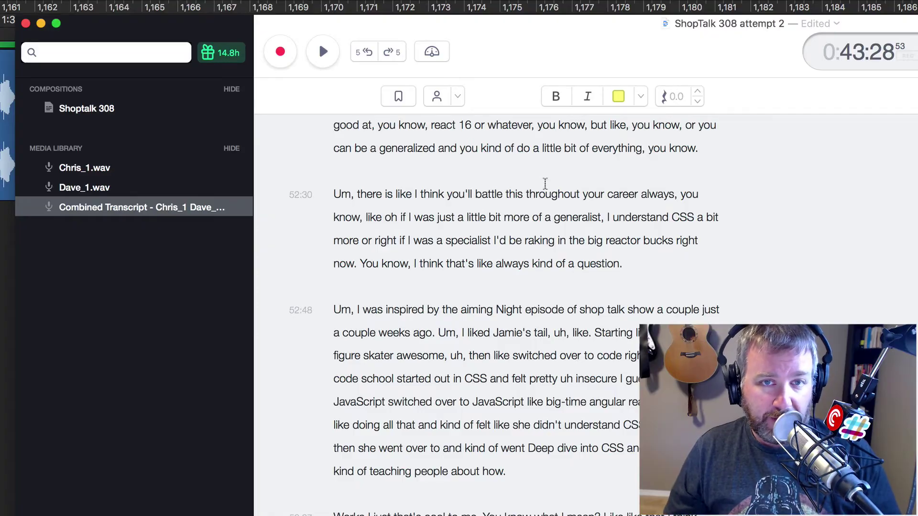
{"action": "scroll", "coordinate": [545, 183], "scroll_direction": "up", "scroll_amount": 20}
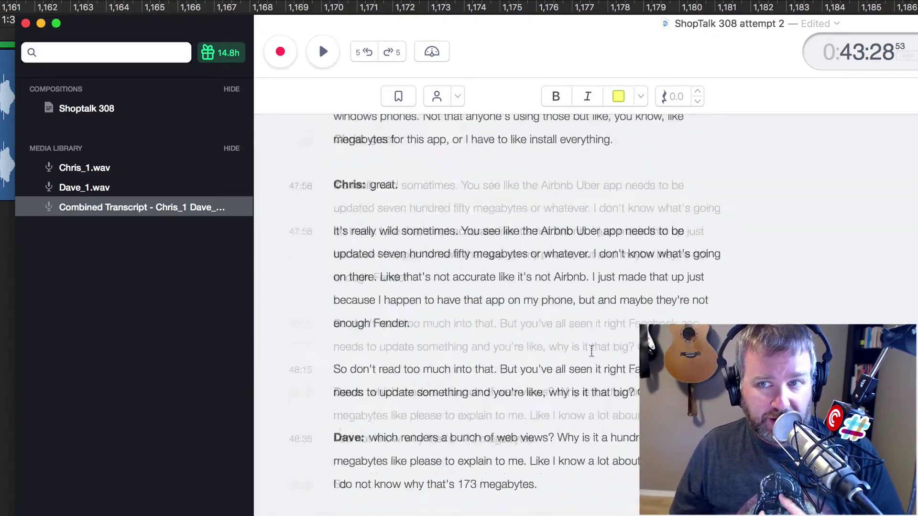
{"action": "scroll", "coordinate": [592, 351], "scroll_direction": "up", "scroll_amount": 20}
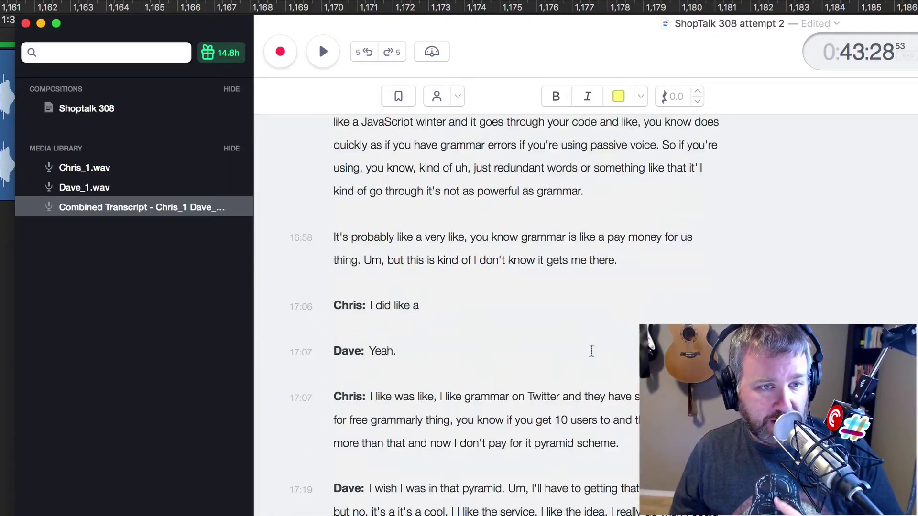
{"action": "scroll", "coordinate": [591, 352], "scroll_direction": "up", "scroll_amount": 20}
{"action": "scroll", "coordinate": [591, 352], "scroll_direction": "down", "scroll_amount": 15}
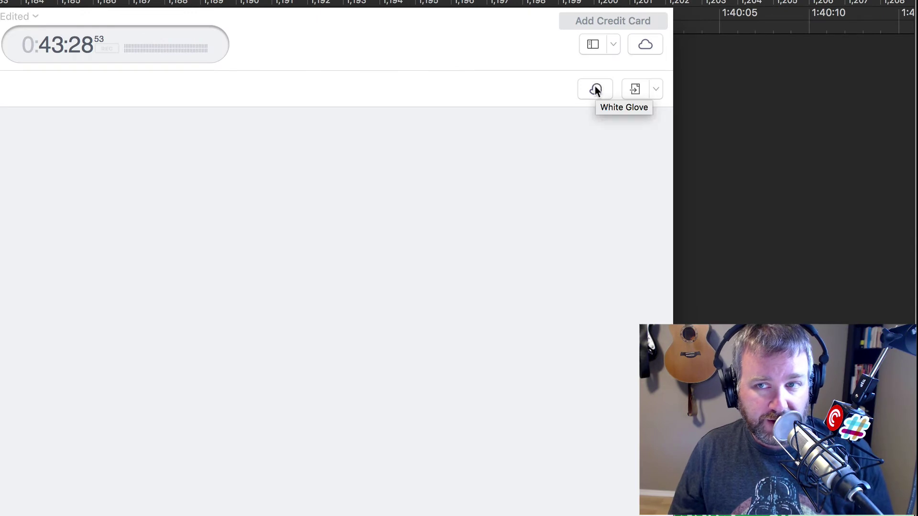
Check the White Glove transcription upgrade and publish the Shoptalk 308 composition as a Web Project with a shareable link.
{"action": "left_click", "coordinate": [596, 90]}
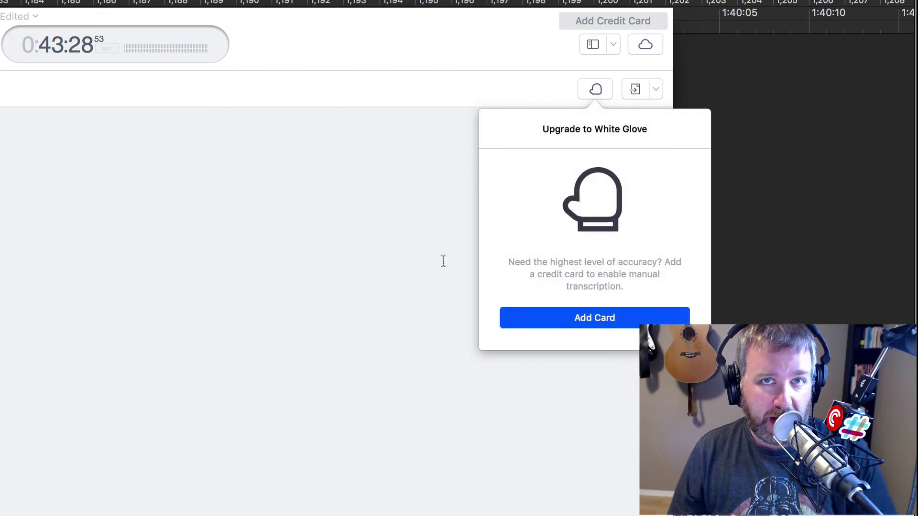
{"action": "left_click", "coordinate": [358, 277]}
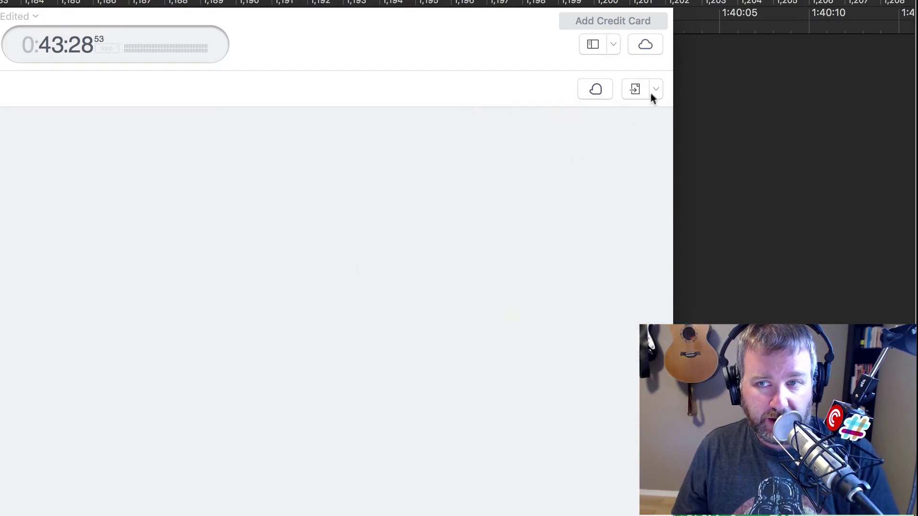
{"action": "left_click", "coordinate": [650, 44]}
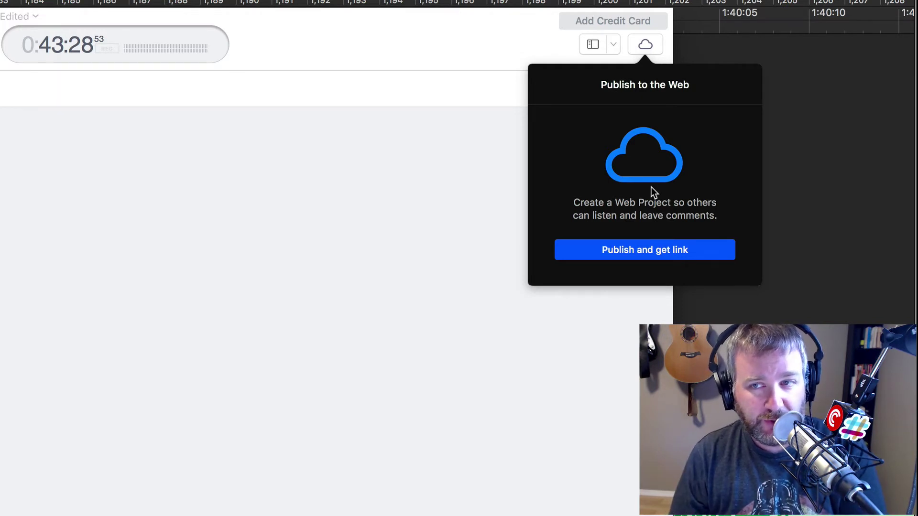
{"action": "left_click", "coordinate": [648, 254]}
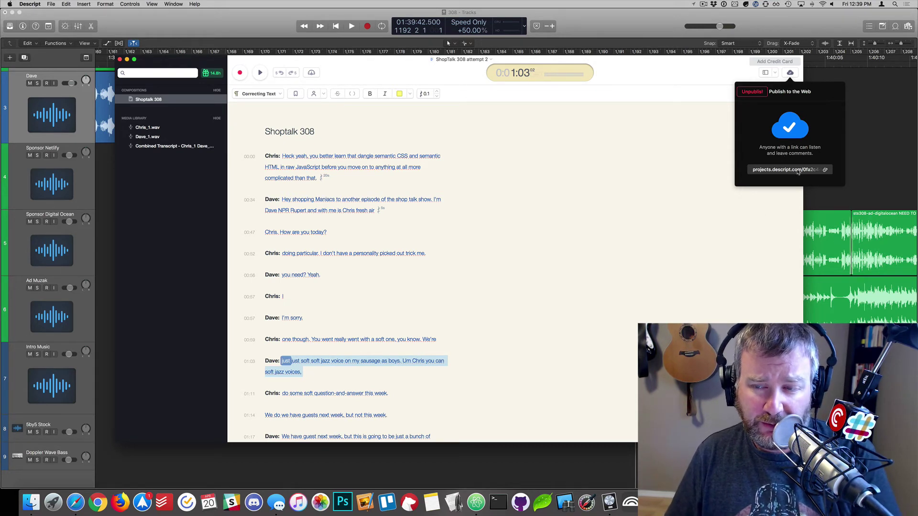
Switch to Safari and open the published project's projects.descript.com link.
{"action": "left_click", "coordinate": [75, 503]}
{"action": "type", "text": "projects.descript.com/0fa2c444-e3d1-40d8-a986-8b38496d09b3"}
{"action": "key", "text": "Return"}
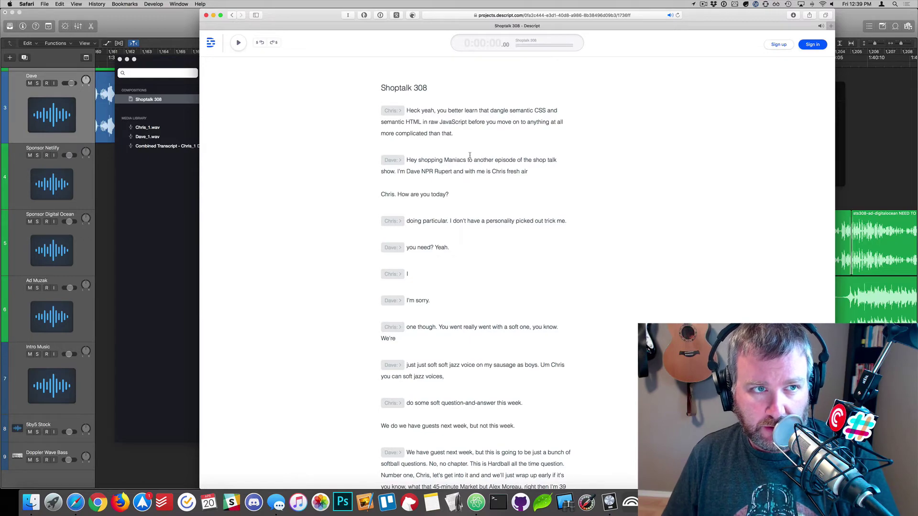
Skim the published web transcript and play the beginning of its opening line, "Heck yeah, you better learn".
{"action": "scroll", "coordinate": [470, 155], "scroll_direction": "down", "scroll_amount": 15}
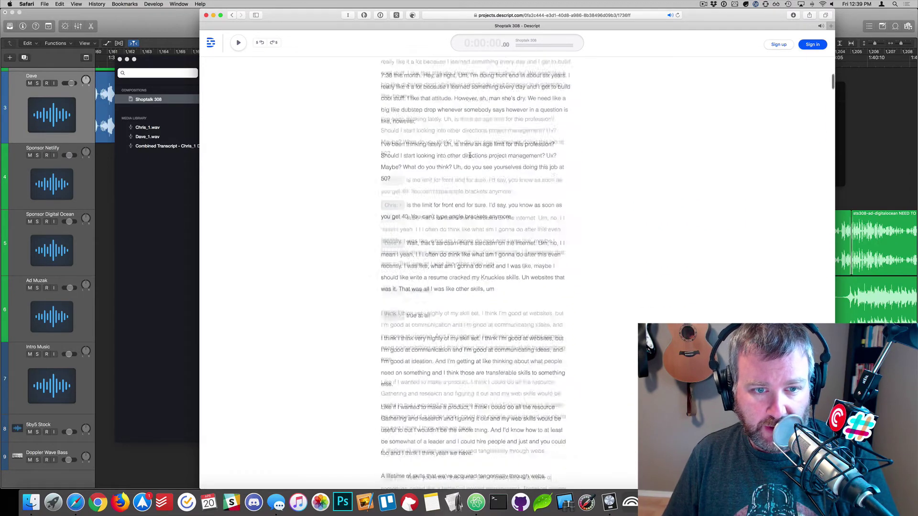
{"action": "scroll", "coordinate": [469, 155], "scroll_direction": "down", "scroll_amount": 5}
{"action": "left_click", "coordinate": [239, 42]}
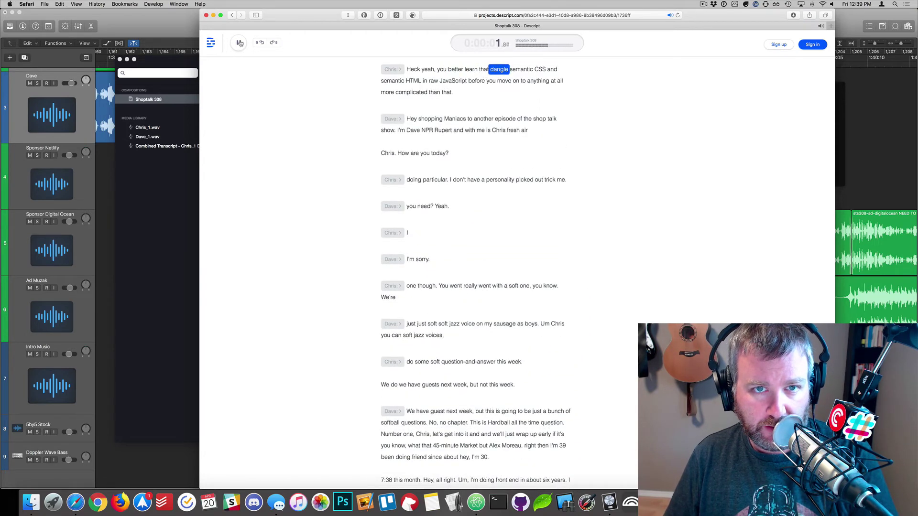
{"action": "left_click", "coordinate": [214, 43]}
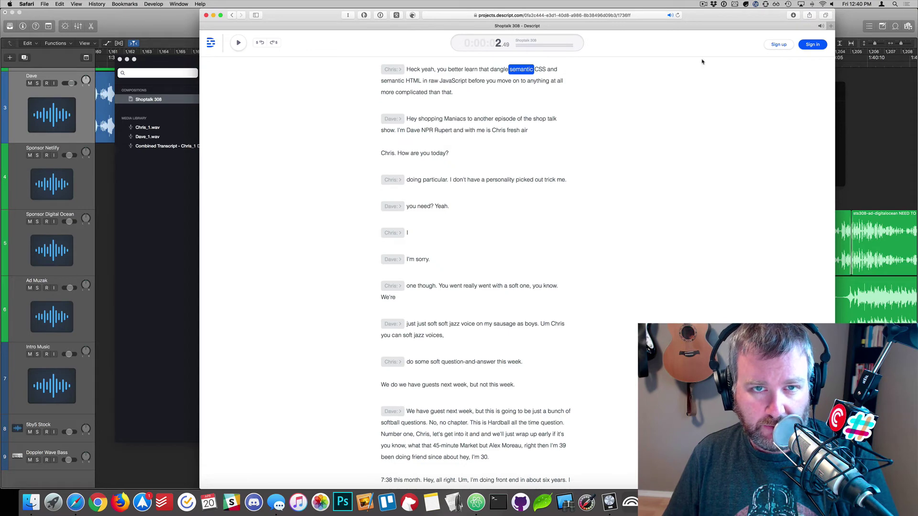
Sign in to the web project and use the share option on the passage from "shopping Maniacs" to "fresh air".
{"action": "left_click", "coordinate": [824, 47]}
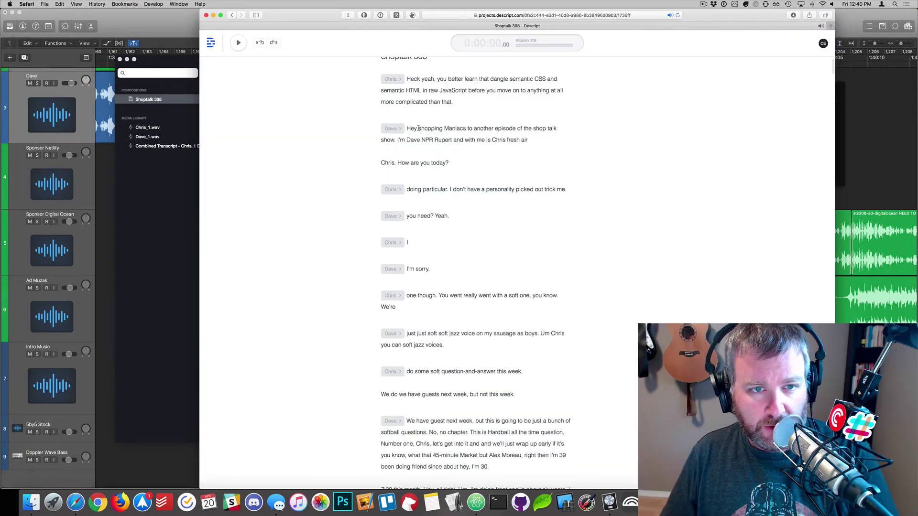
{"action": "left_click_drag", "start_coordinate": [401, 126], "coordinate": [557, 139]}
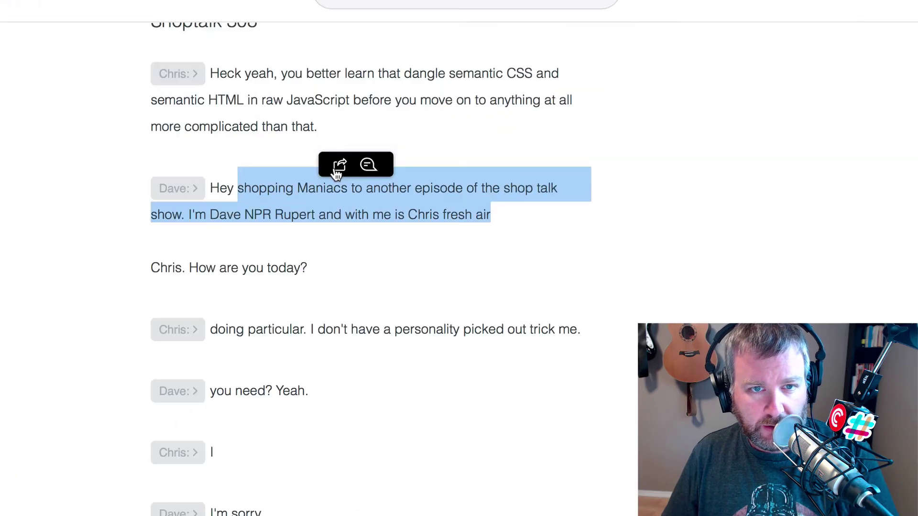
{"action": "left_click", "coordinate": [338, 168]}
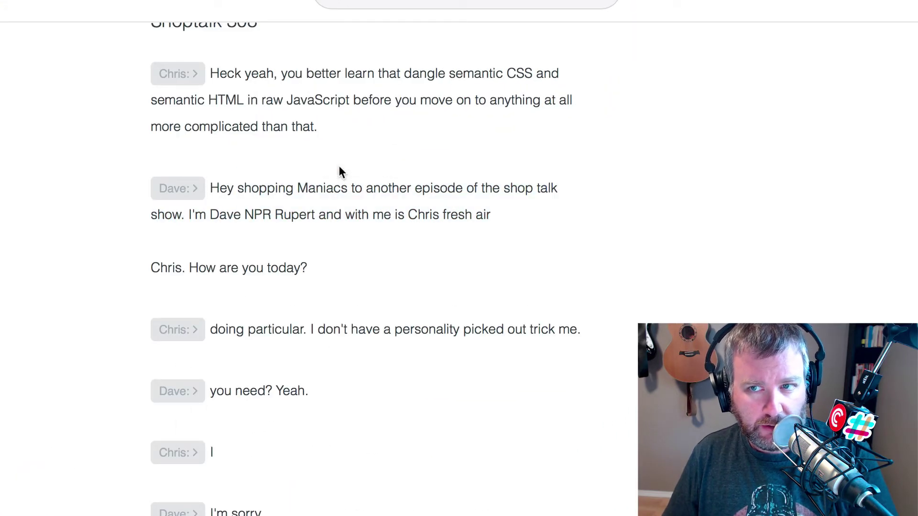
Post the comment "Here's a comment." on the passage from "Hey shopping Maniacs" to "fresh air".
{"action": "double_click", "coordinate": [327, 189]}
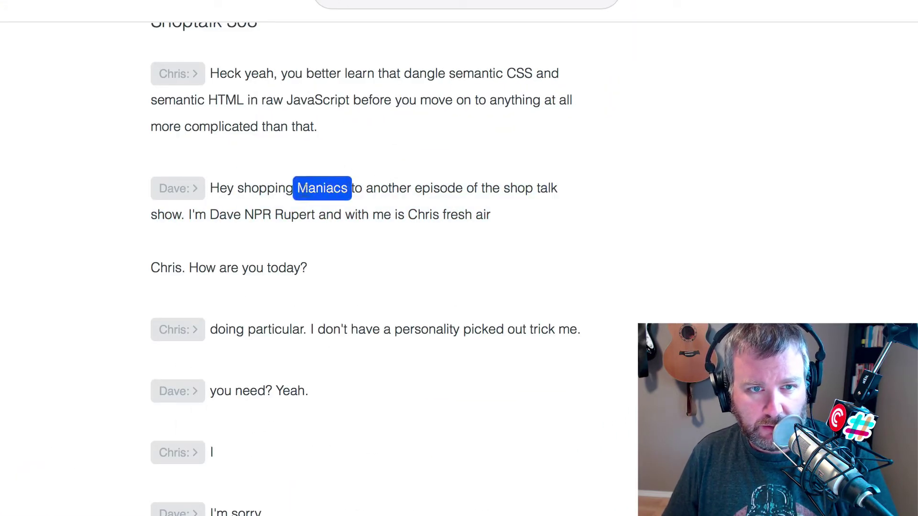
{"action": "left_click_drag", "start_coordinate": [211, 188], "coordinate": [451, 199]}
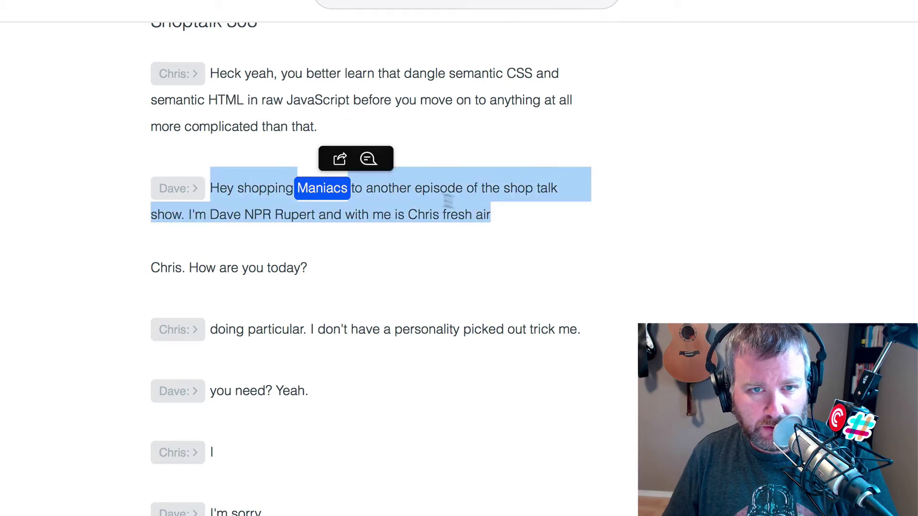
{"action": "left_click", "coordinate": [368, 160]}
{"action": "type", "text": "Here"}
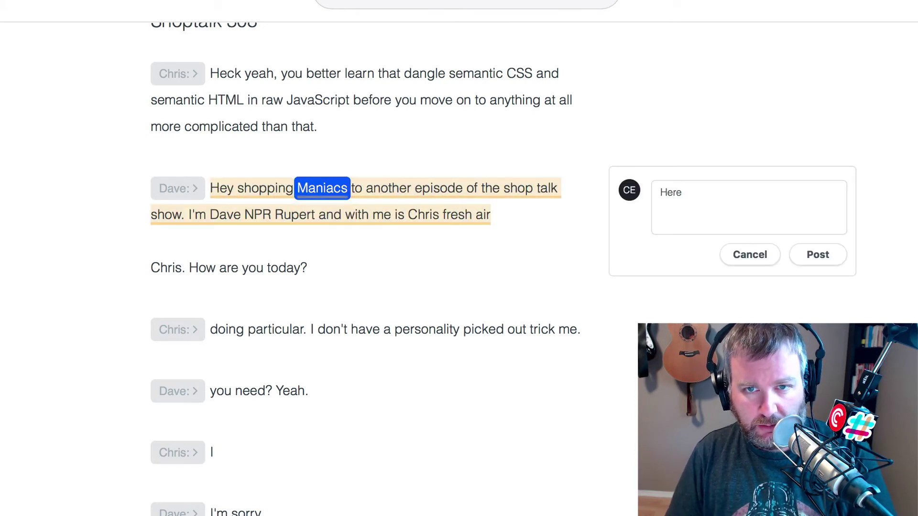
{"action": "type", "text": "'s a comment."}
{"action": "left_click", "coordinate": [831, 258]}
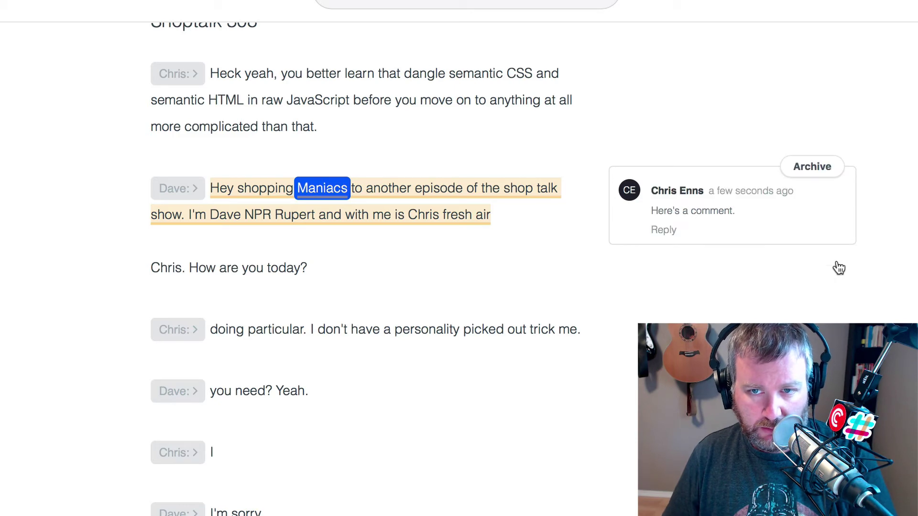
Skim the published transcript and move the playhead to words in several passages, ending on "boost" in the project manager discussion.
{"action": "scroll", "coordinate": [546, 440], "scroll_direction": "down", "scroll_amount": 10}
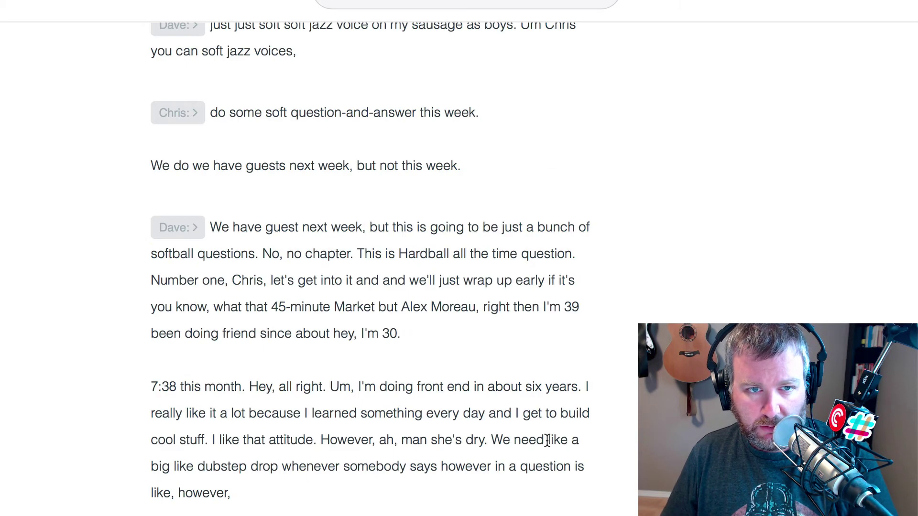
{"action": "scroll", "coordinate": [543, 439], "scroll_direction": "up", "scroll_amount": 12}
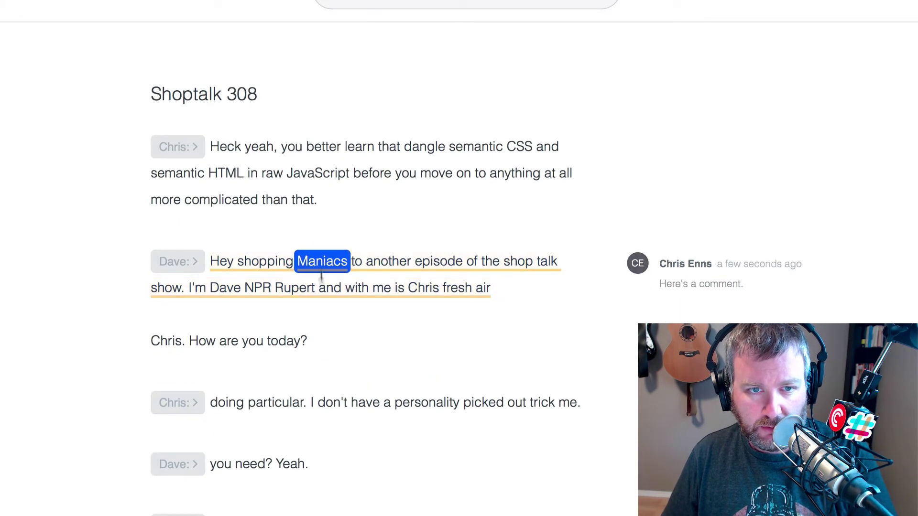
{"action": "double_click", "coordinate": [364, 404]}
{"action": "scroll", "coordinate": [367, 406], "scroll_direction": "down", "scroll_amount": 10}
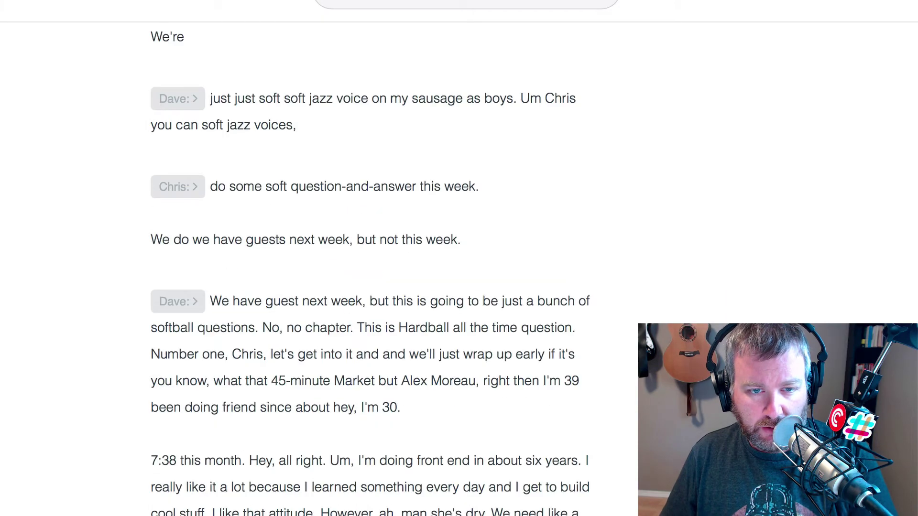
{"action": "double_click", "coordinate": [386, 488]}
{"action": "scroll", "coordinate": [416, 505], "scroll_direction": "up", "scroll_amount": 10}
{"action": "scroll", "coordinate": [431, 430], "scroll_direction": "down", "scroll_amount": 15}
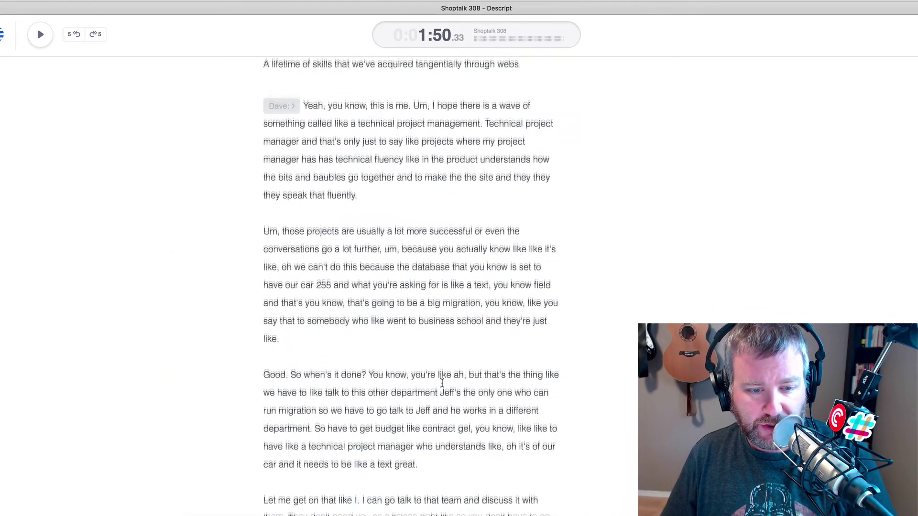
{"action": "scroll", "coordinate": [429, 384], "scroll_direction": "down", "scroll_amount": 5}
{"action": "double_click", "coordinate": [425, 373]}
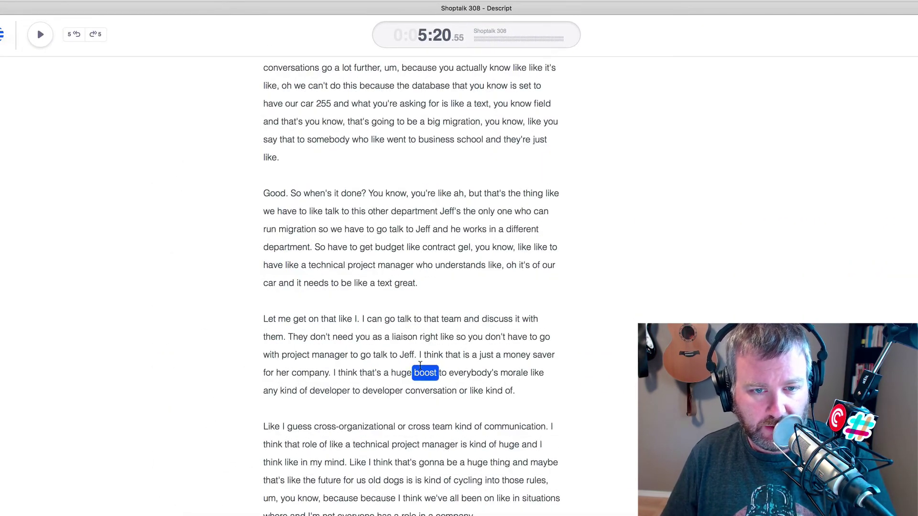
{"action": "scroll", "coordinate": [354, 170], "scroll_direction": "up", "scroll_amount": 20}
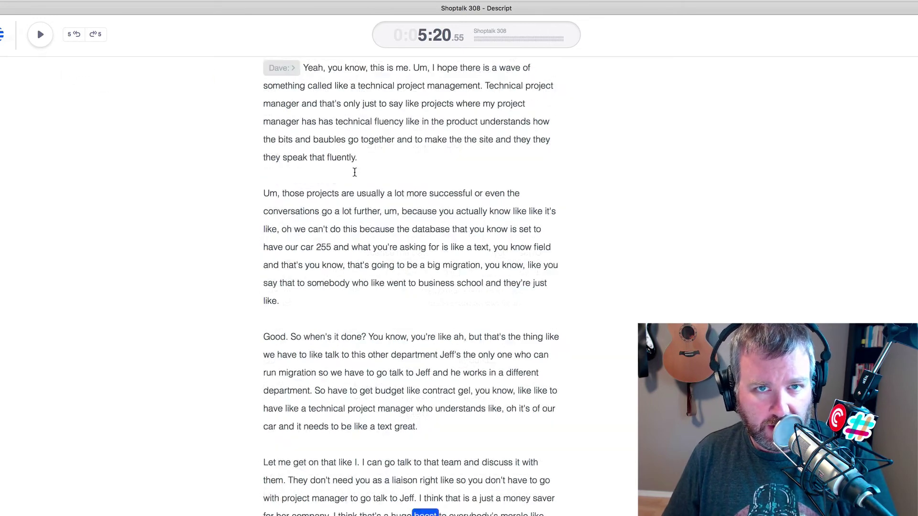
Switch to Descript and export the Shoptalk 308 composition's text to the Desktop as Rich Text (.rtf) without timecodes.
{"action": "key", "text": "super+Tab"}
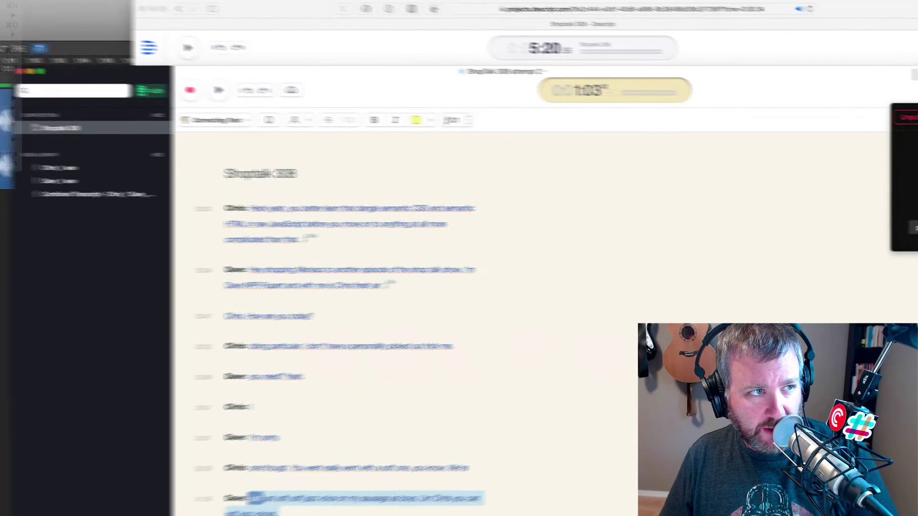
{"action": "left_click", "coordinate": [32, 6]}
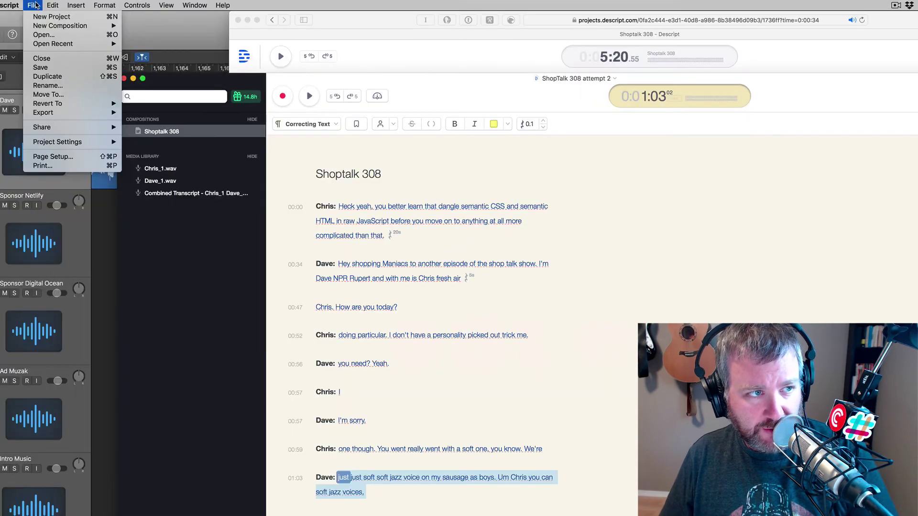
{"action": "mouse_move", "coordinate": [64, 116]}
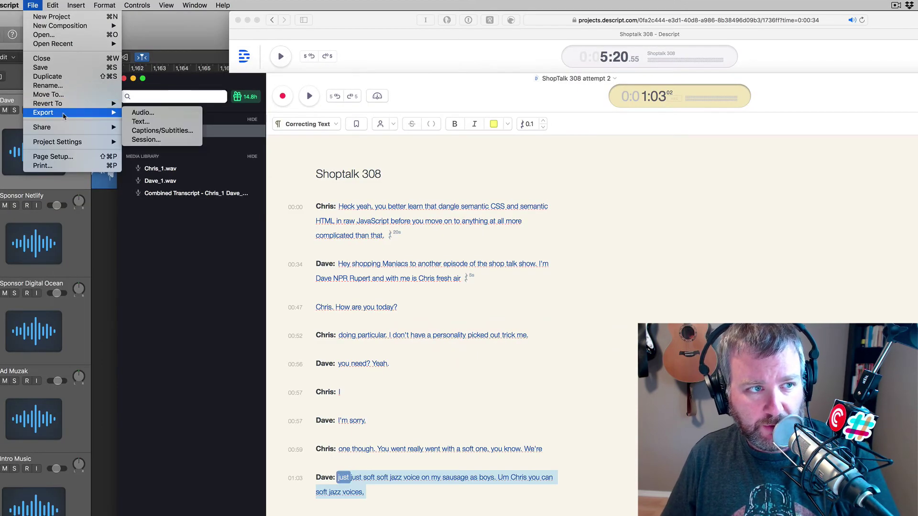
{"action": "left_click", "coordinate": [141, 122]}
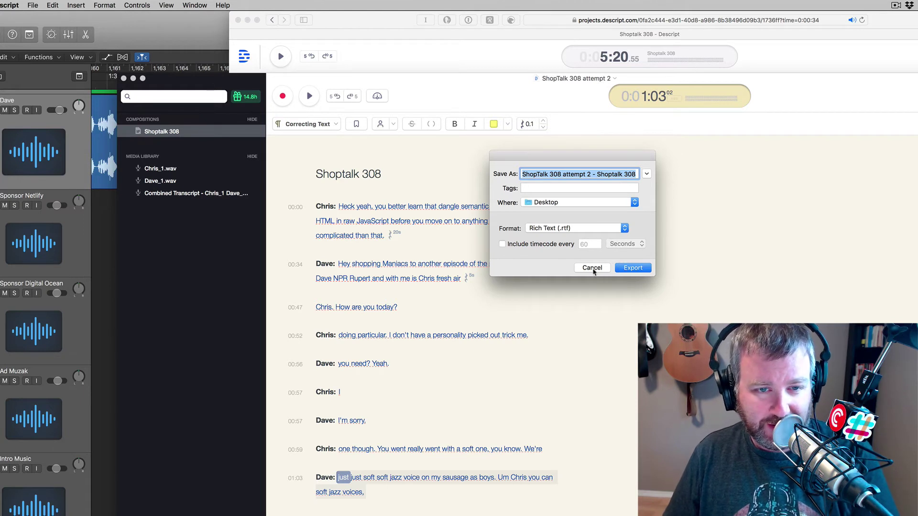
{"action": "left_click", "coordinate": [541, 245]}
{"action": "left_click", "coordinate": [540, 245]}
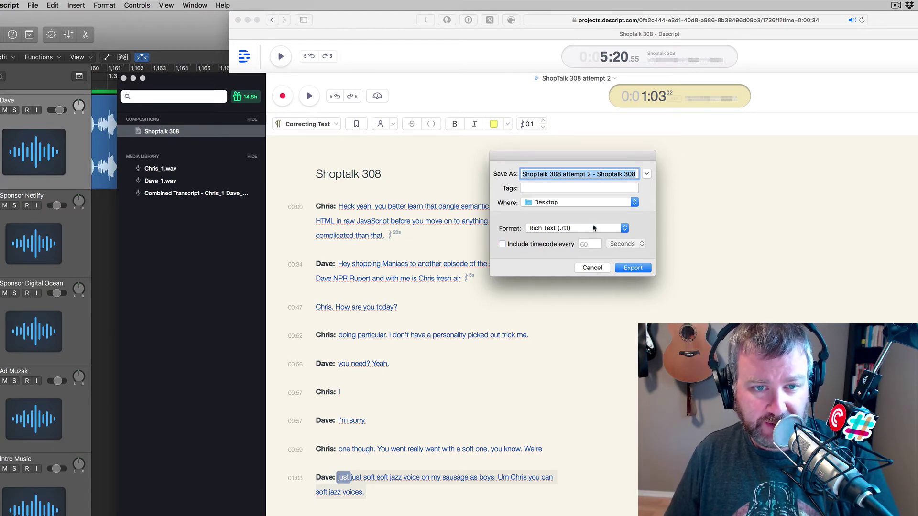
{"action": "left_click", "coordinate": [594, 228]}
{"action": "left_click", "coordinate": [591, 221]}
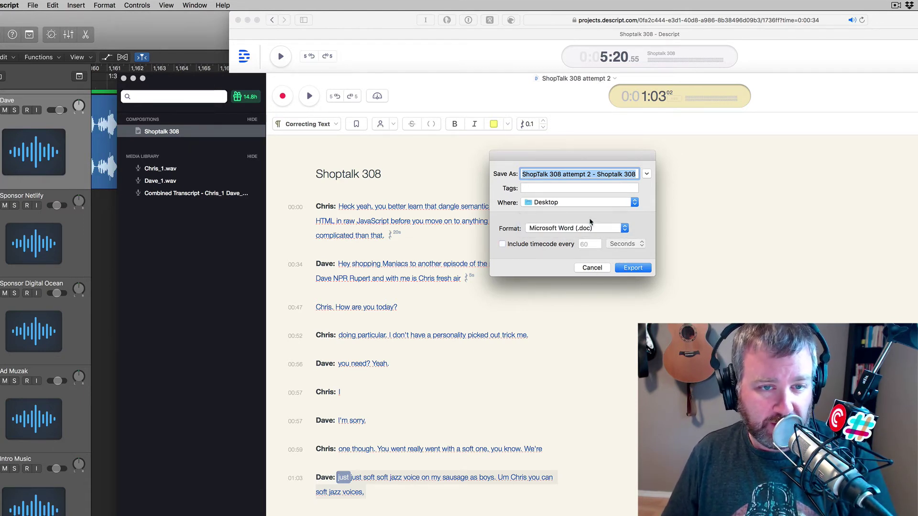
{"action": "left_click", "coordinate": [556, 234]}
{"action": "left_click", "coordinate": [543, 237]}
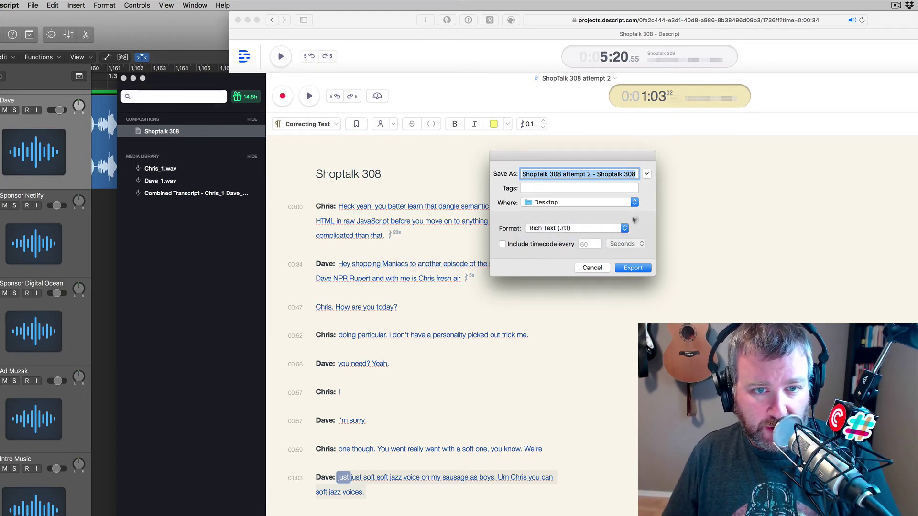
{"action": "left_click", "coordinate": [633, 268]}
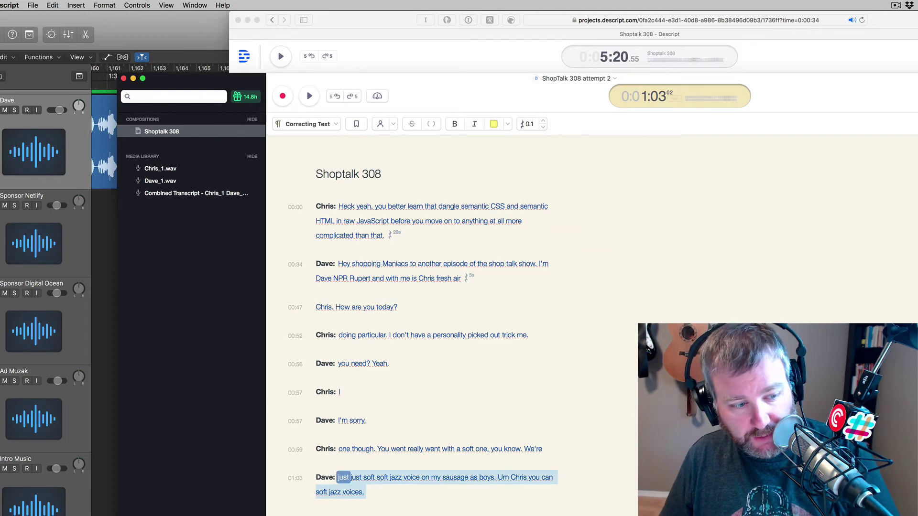
View the exported Shoptalk 308 RTF file in TextEdit, close the Finder window, enlarge the document window and skim the transcript.
{"action": "left_click_drag", "start_coordinate": [694, 132], "coordinate": [598, 86]}
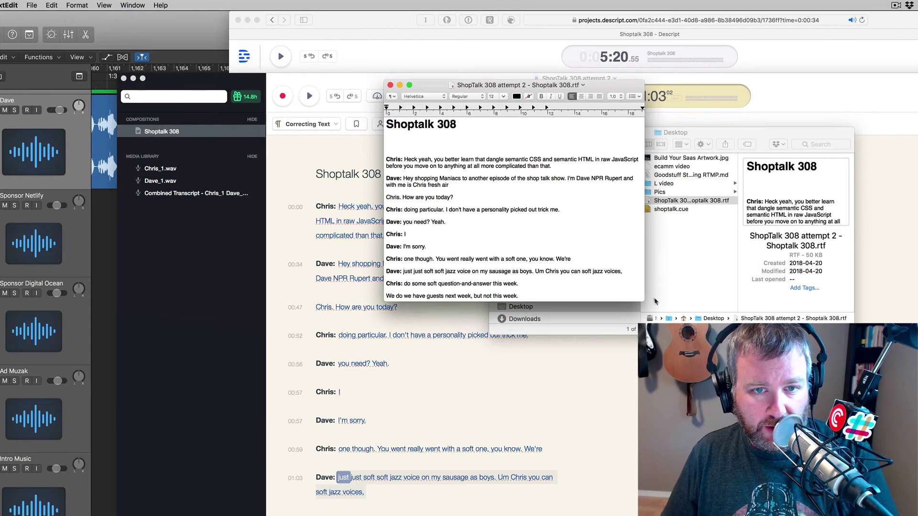
{"action": "left_click", "coordinate": [665, 307]}
{"action": "key", "text": "cmd+w"}
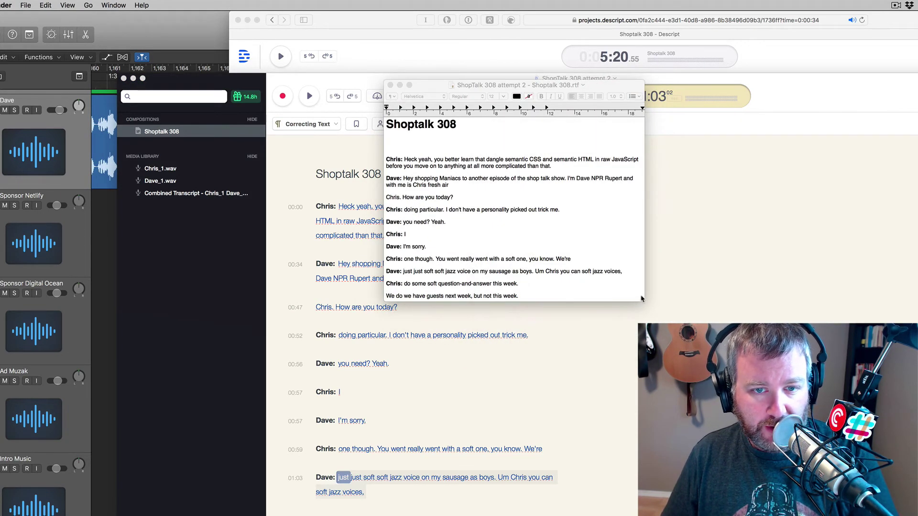
{"action": "left_click_drag", "start_coordinate": [643, 301], "coordinate": [899, 462]}
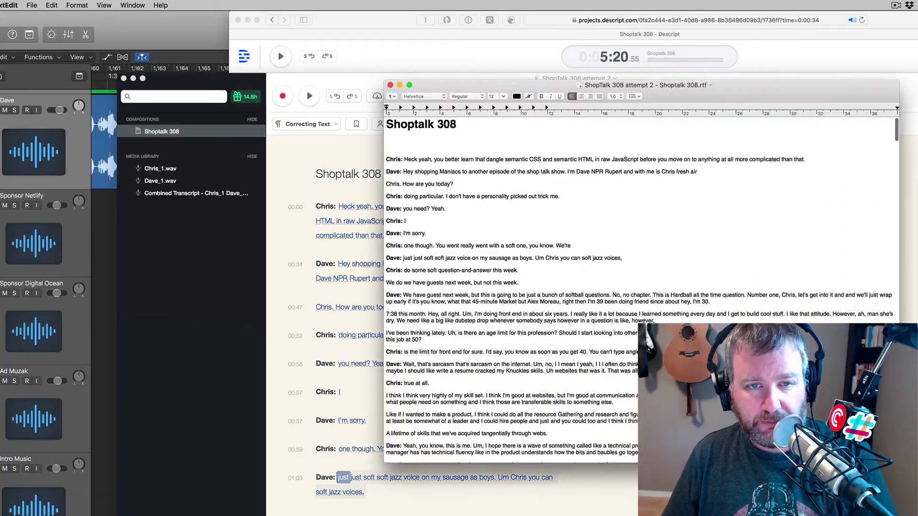
{"action": "scroll", "coordinate": [512, 287], "scroll_direction": "down", "scroll_amount": 20}
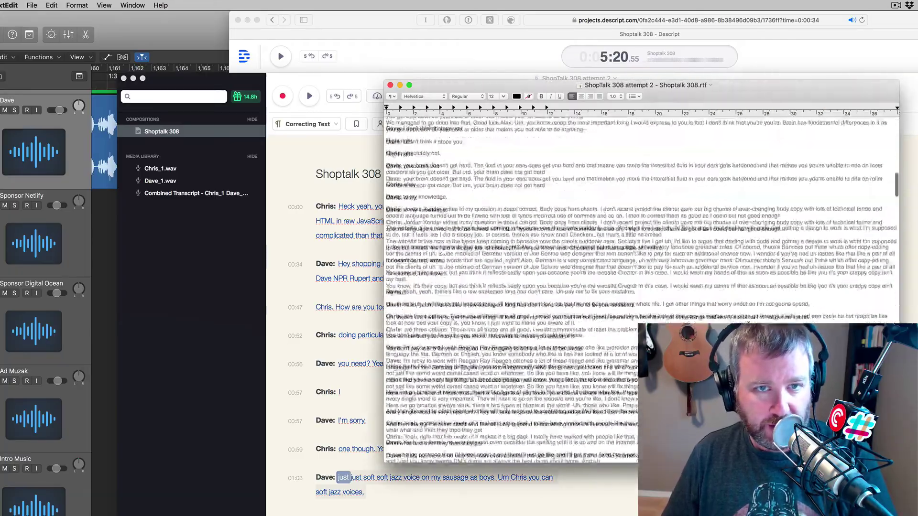
{"action": "scroll", "coordinate": [557, 216], "scroll_direction": "down", "scroll_amount": 20}
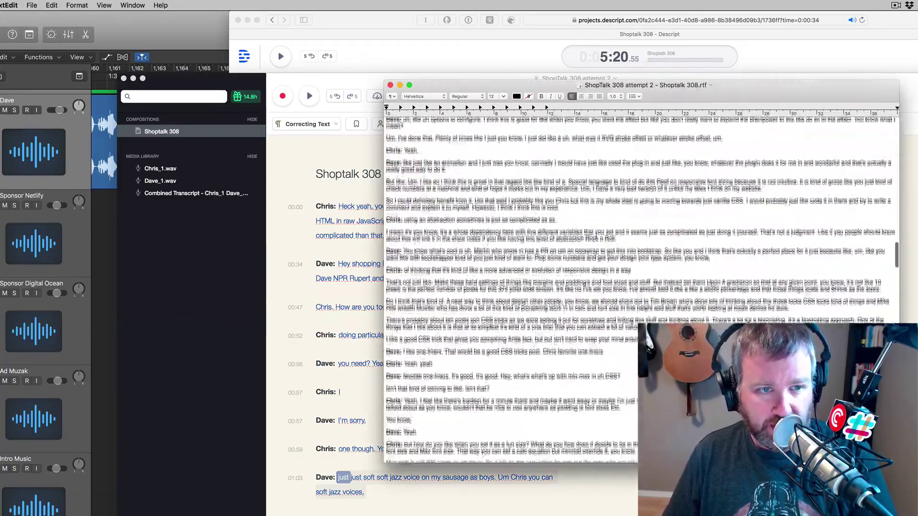
{"action": "scroll", "coordinate": [558, 216], "scroll_direction": "down", "scroll_amount": 20}
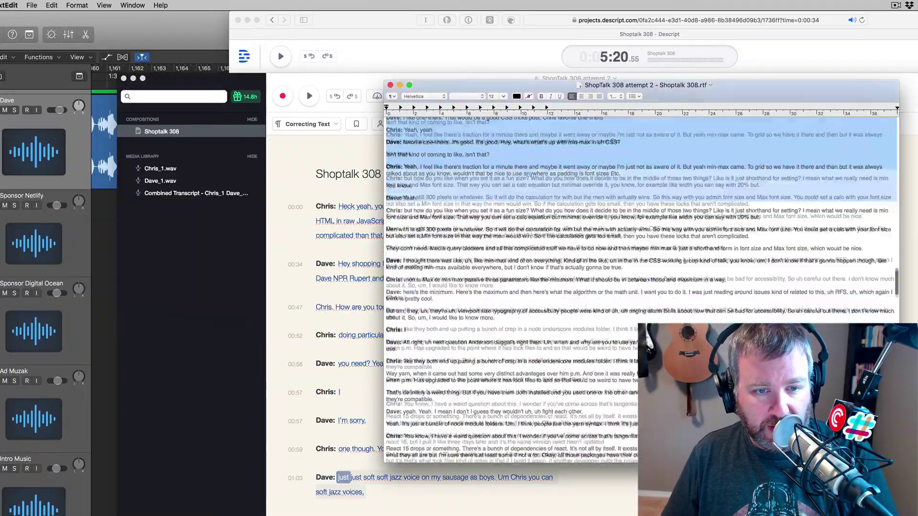
{"action": "scroll", "coordinate": [558, 216], "scroll_direction": "down", "scroll_amount": 15}
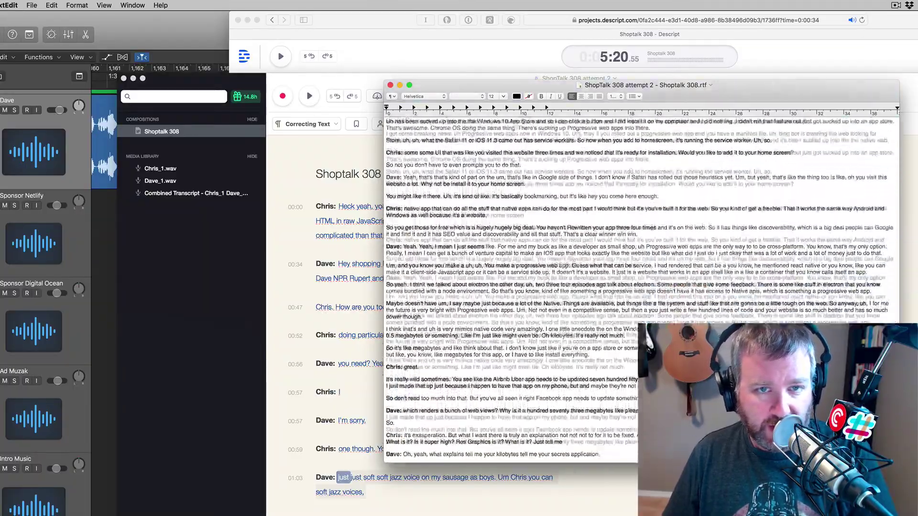
{"action": "scroll", "coordinate": [558, 216], "scroll_direction": "up", "scroll_amount": 15}
{"action": "scroll", "coordinate": [558, 216], "scroll_direction": "up", "scroll_amount": 20}
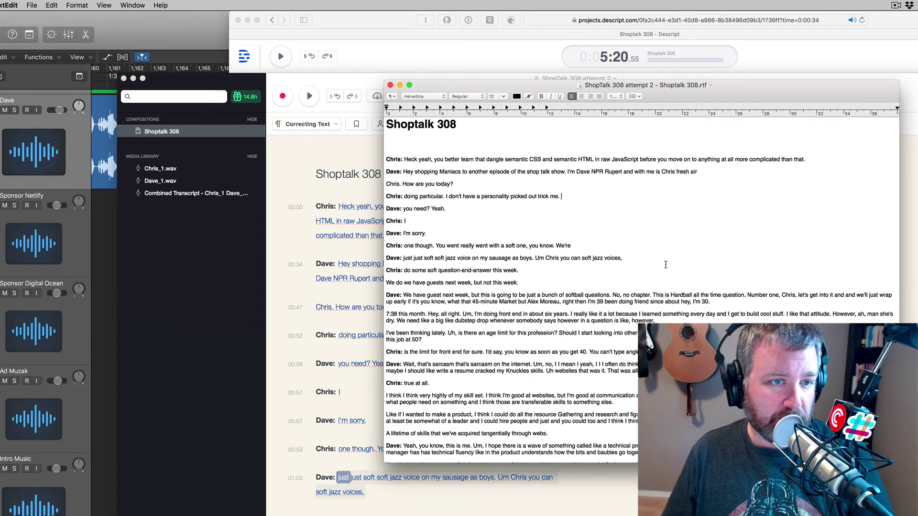
Switch back to Descript and look over the opening lines of the Shoptalk 308 composition.
{"action": "key", "text": "super+Tab"}
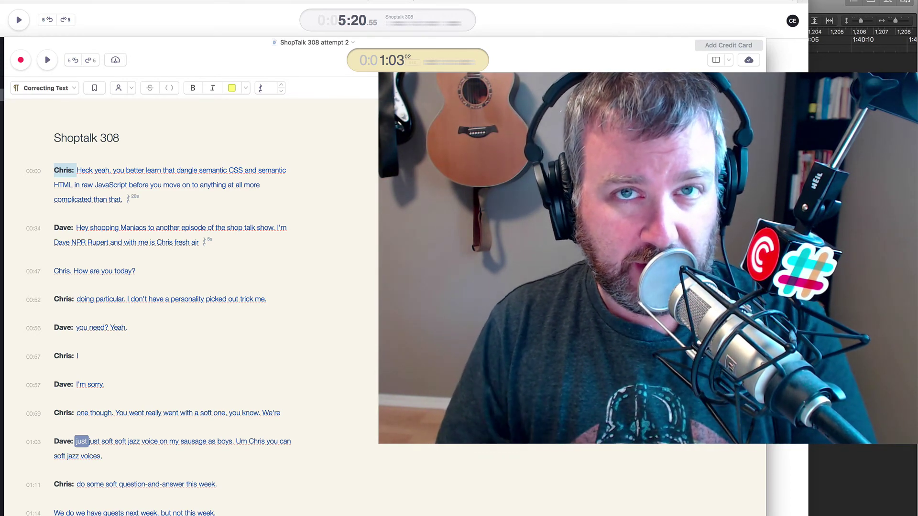
{"action": "scroll", "coordinate": [172, 306], "scroll_direction": "down", "scroll_amount": 10}
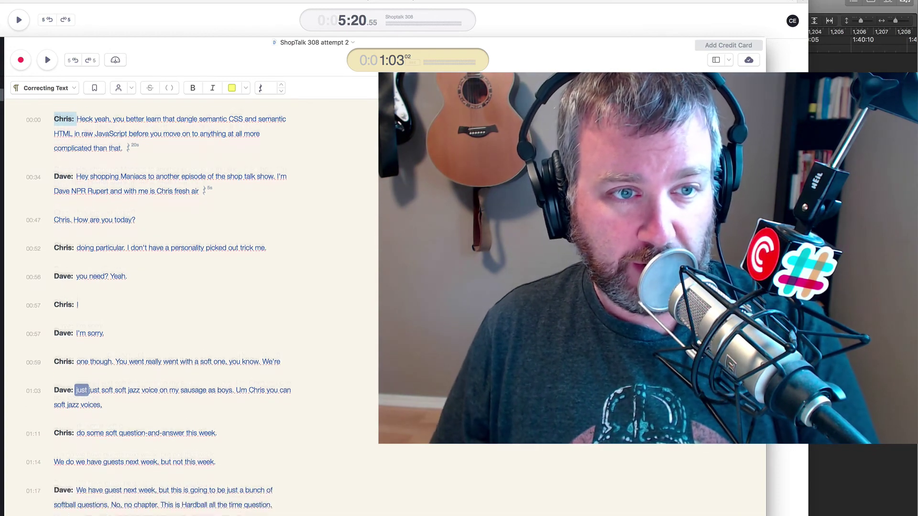